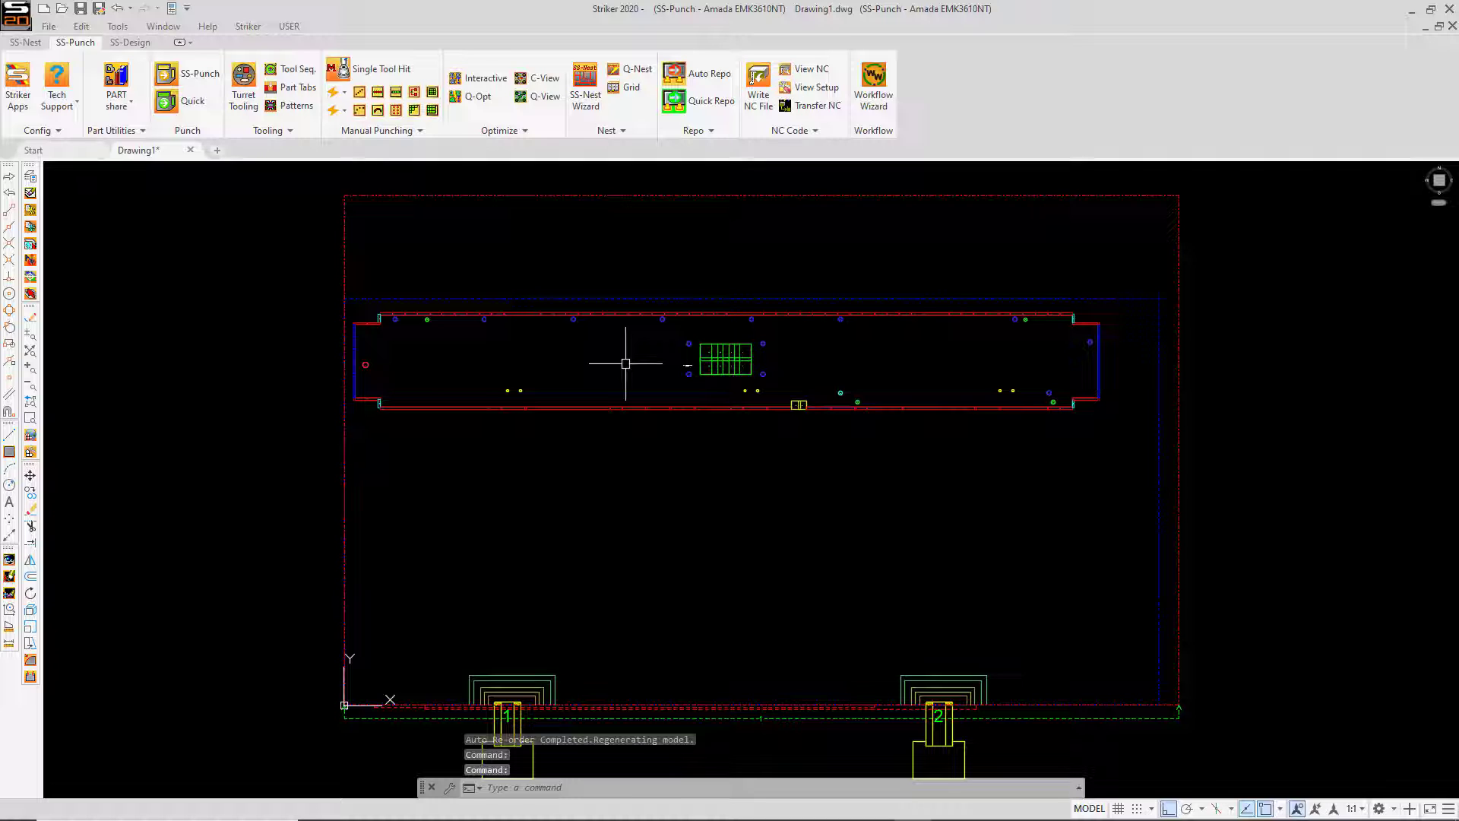
Step: Place two I-Nest copies of the long punched part stacked below the original
right_click(438, 407)
mouse_move(480, 420)
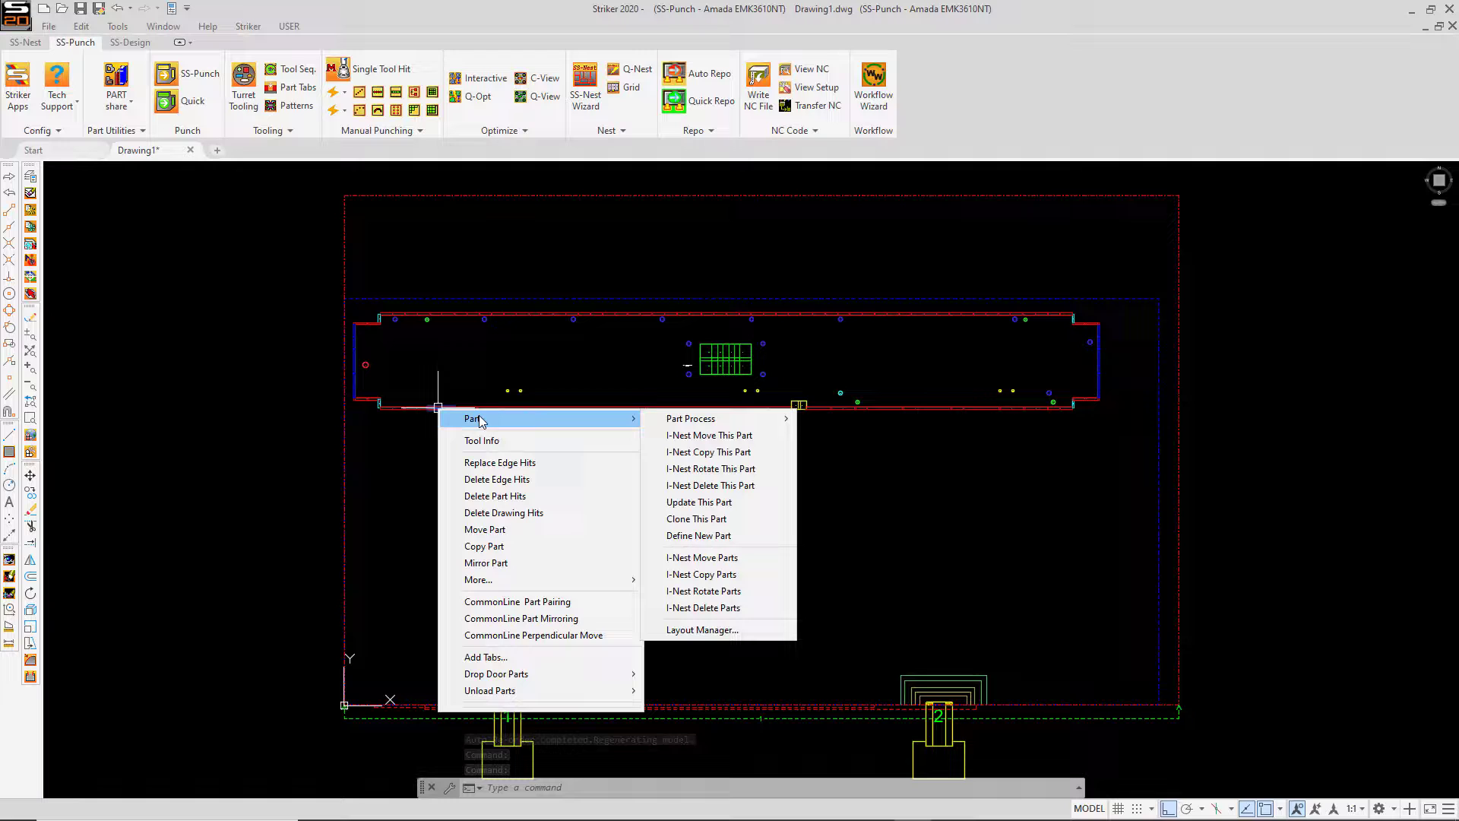
click(731, 453)
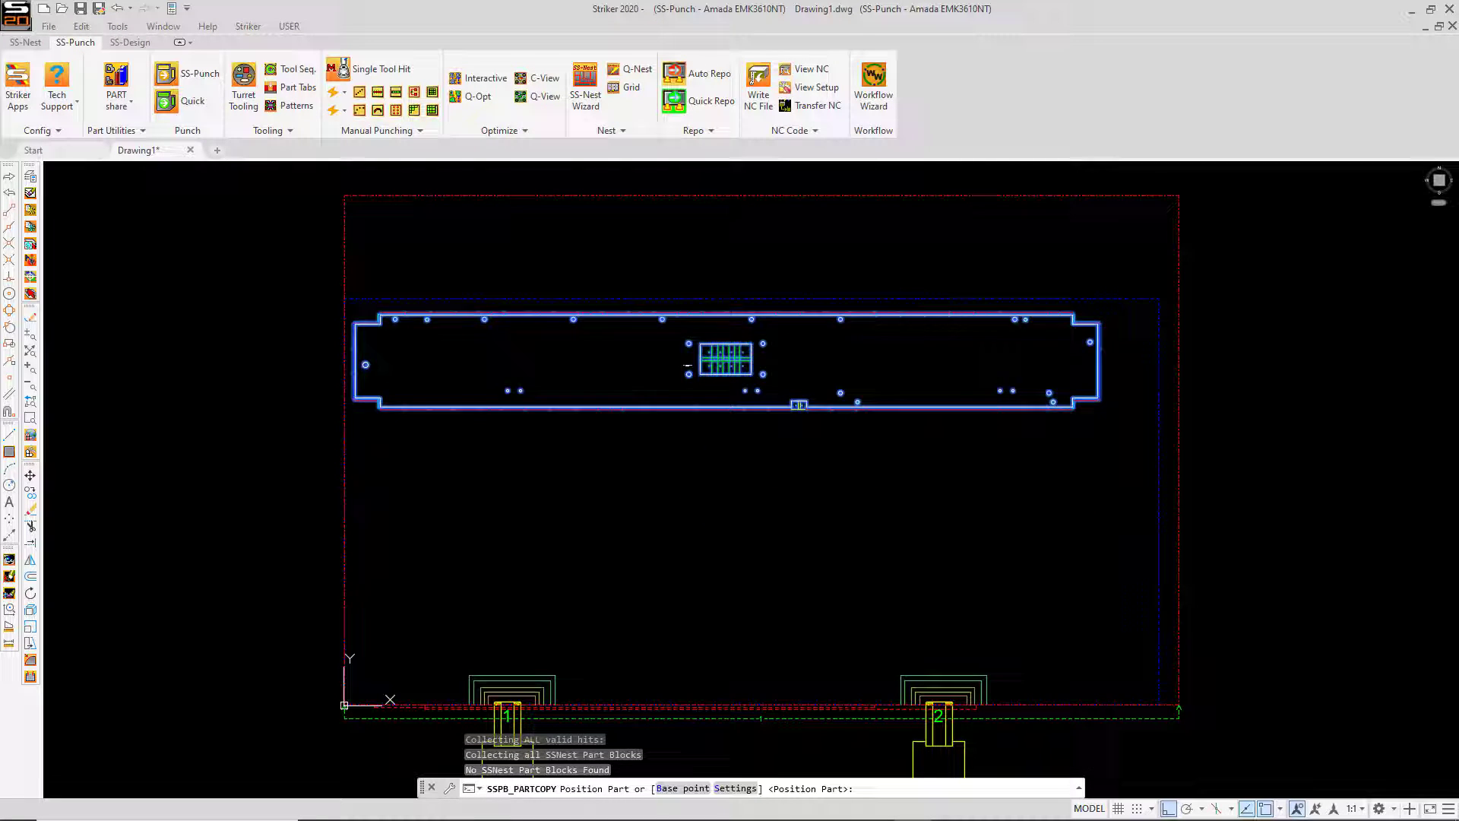
click(688, 465)
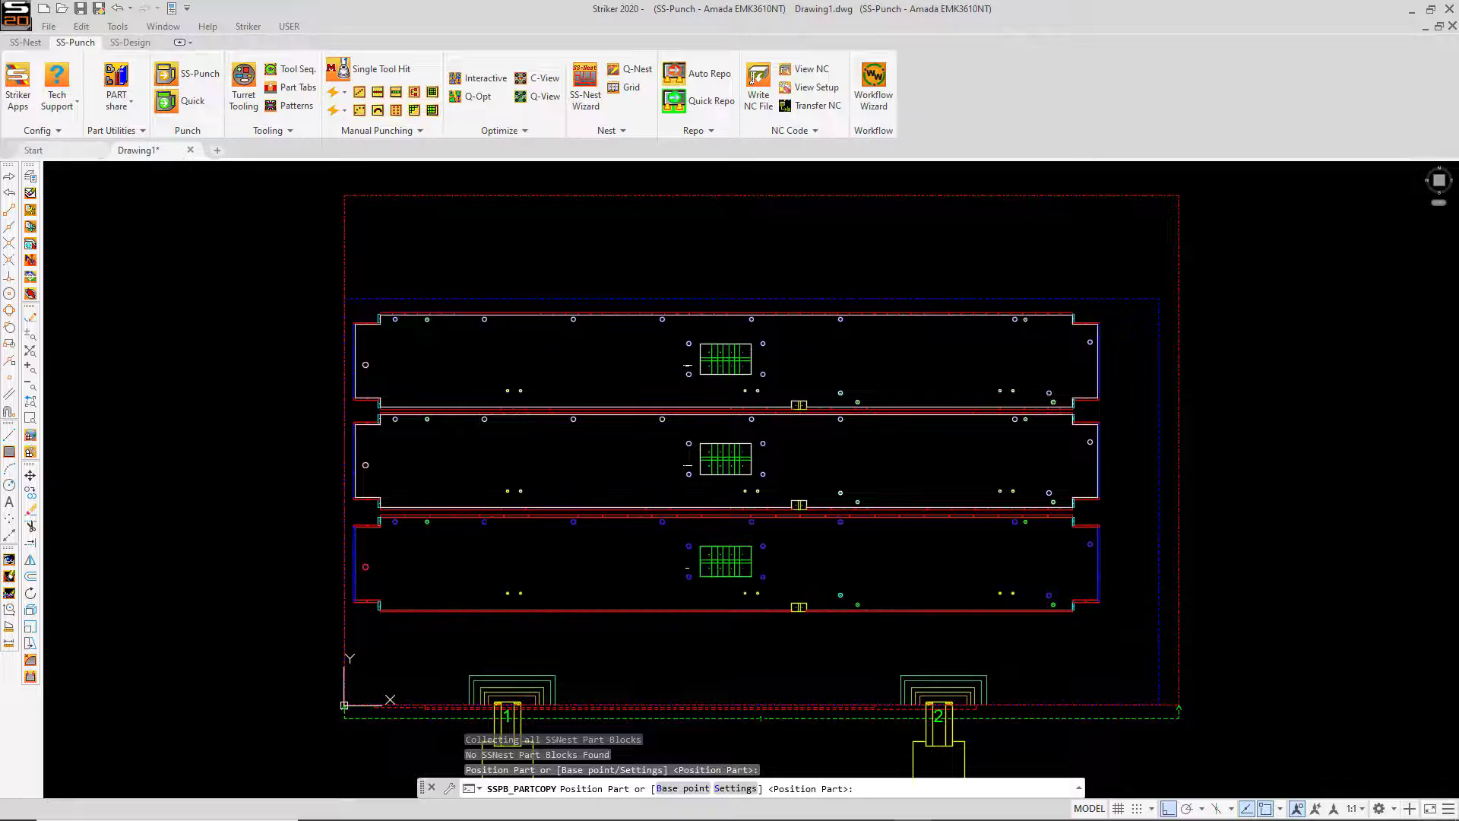
click(688, 568)
scroll(387, 433, up, 5)
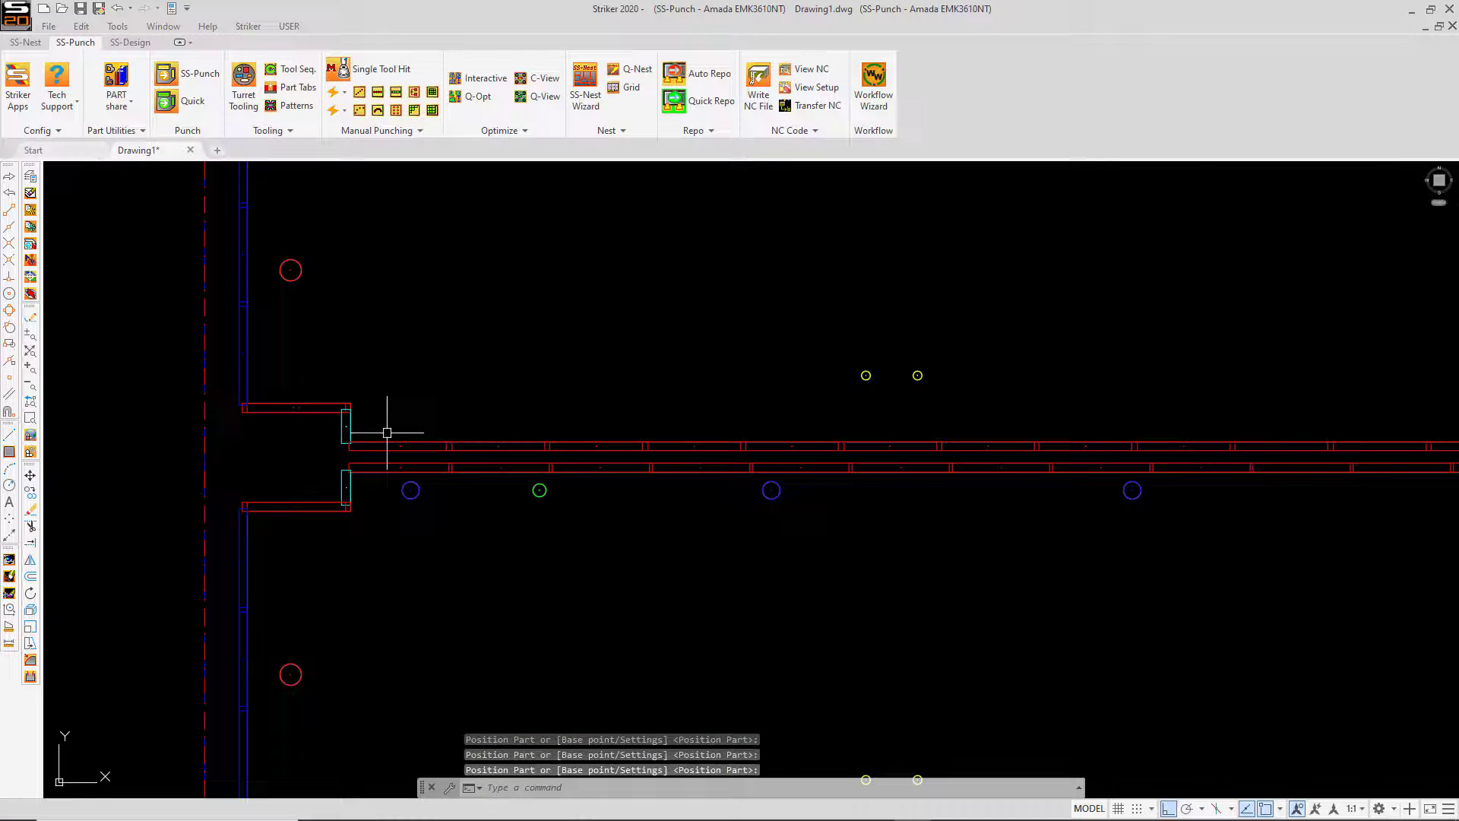
Step: Common-line pair the middle part's edge with the upper part's edge
right_click(387, 465)
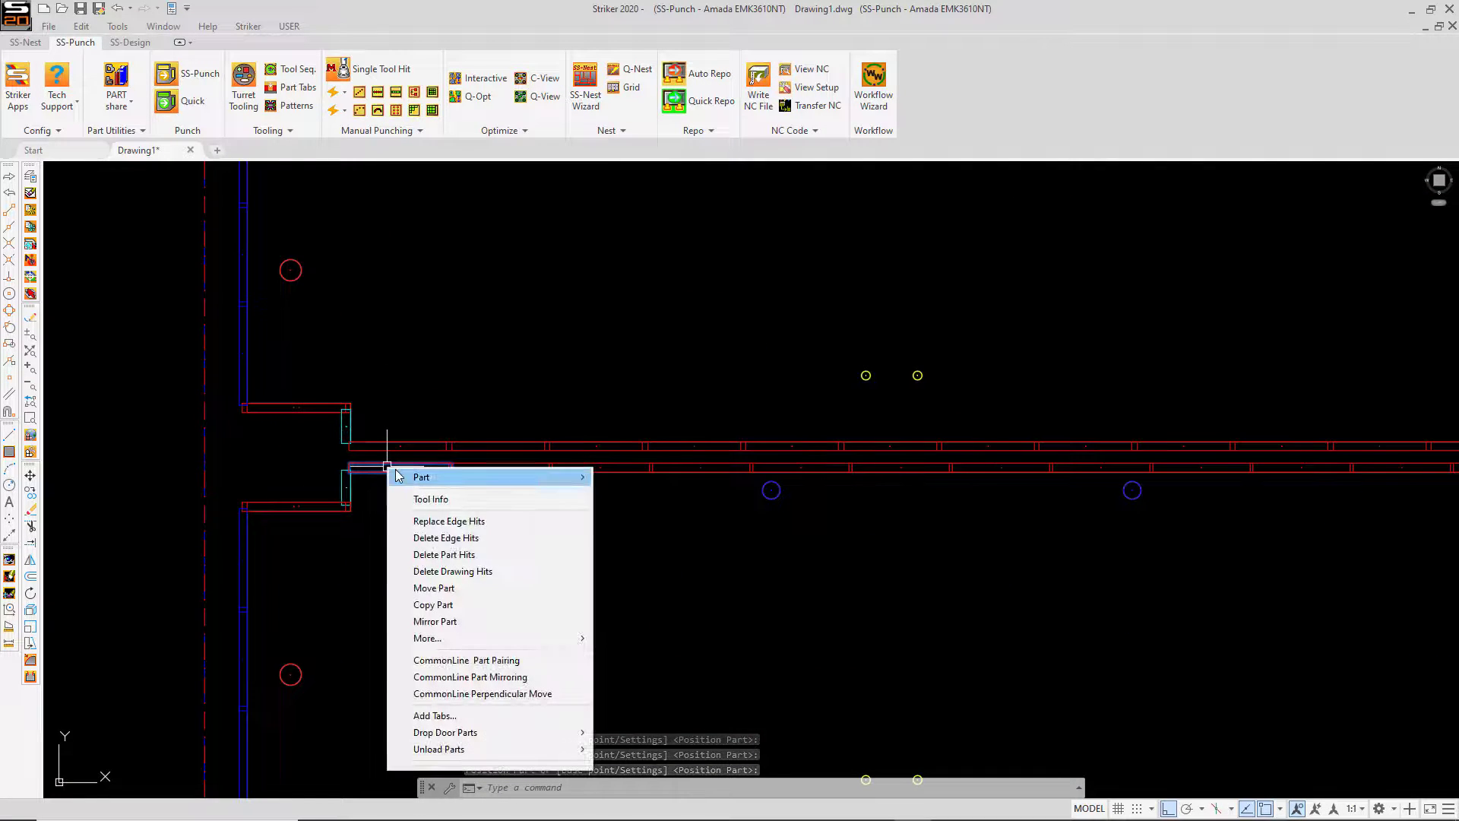
click(523, 660)
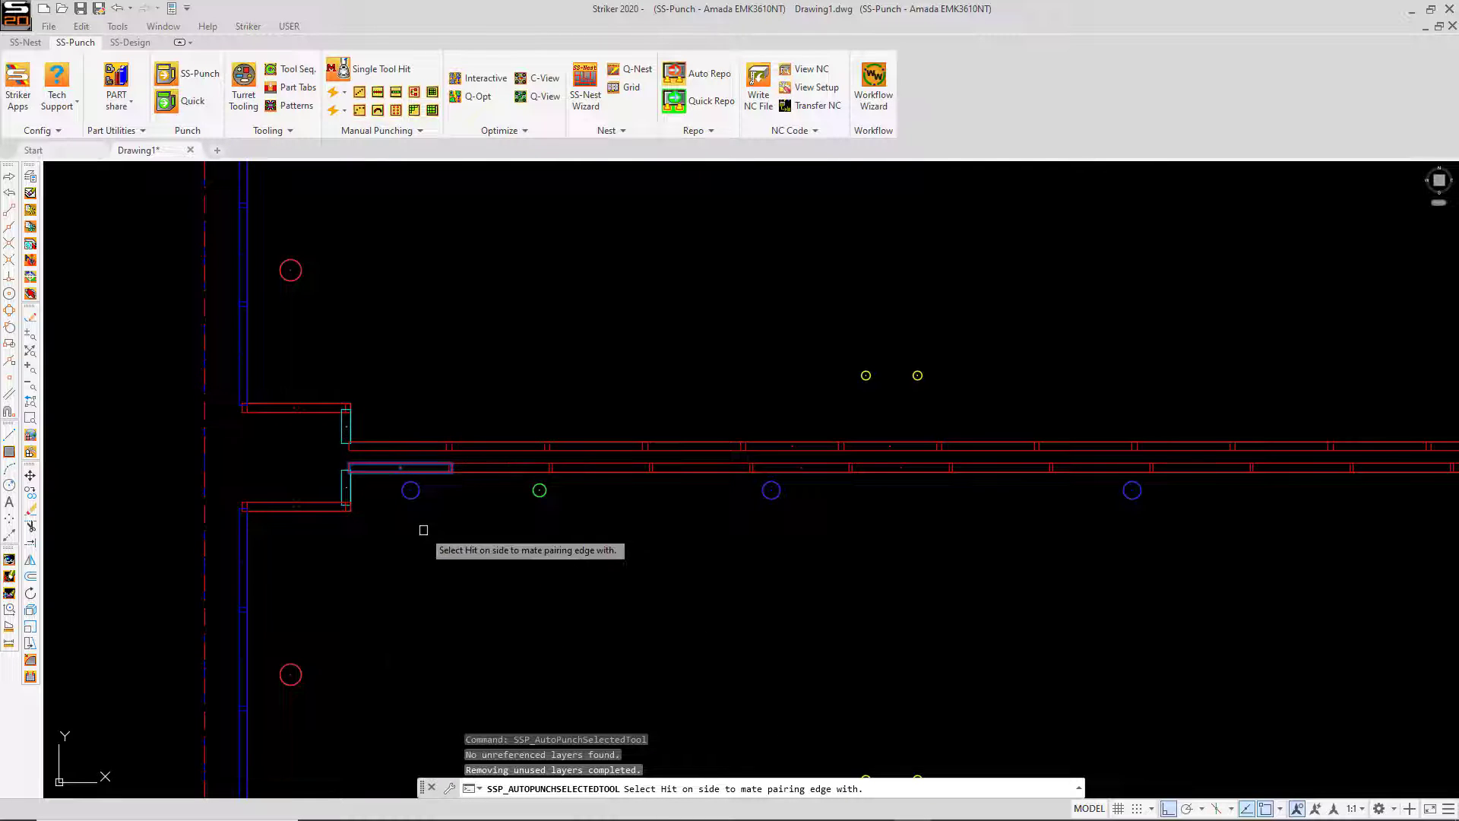
click(408, 446)
scroll(424, 531, up, 5)
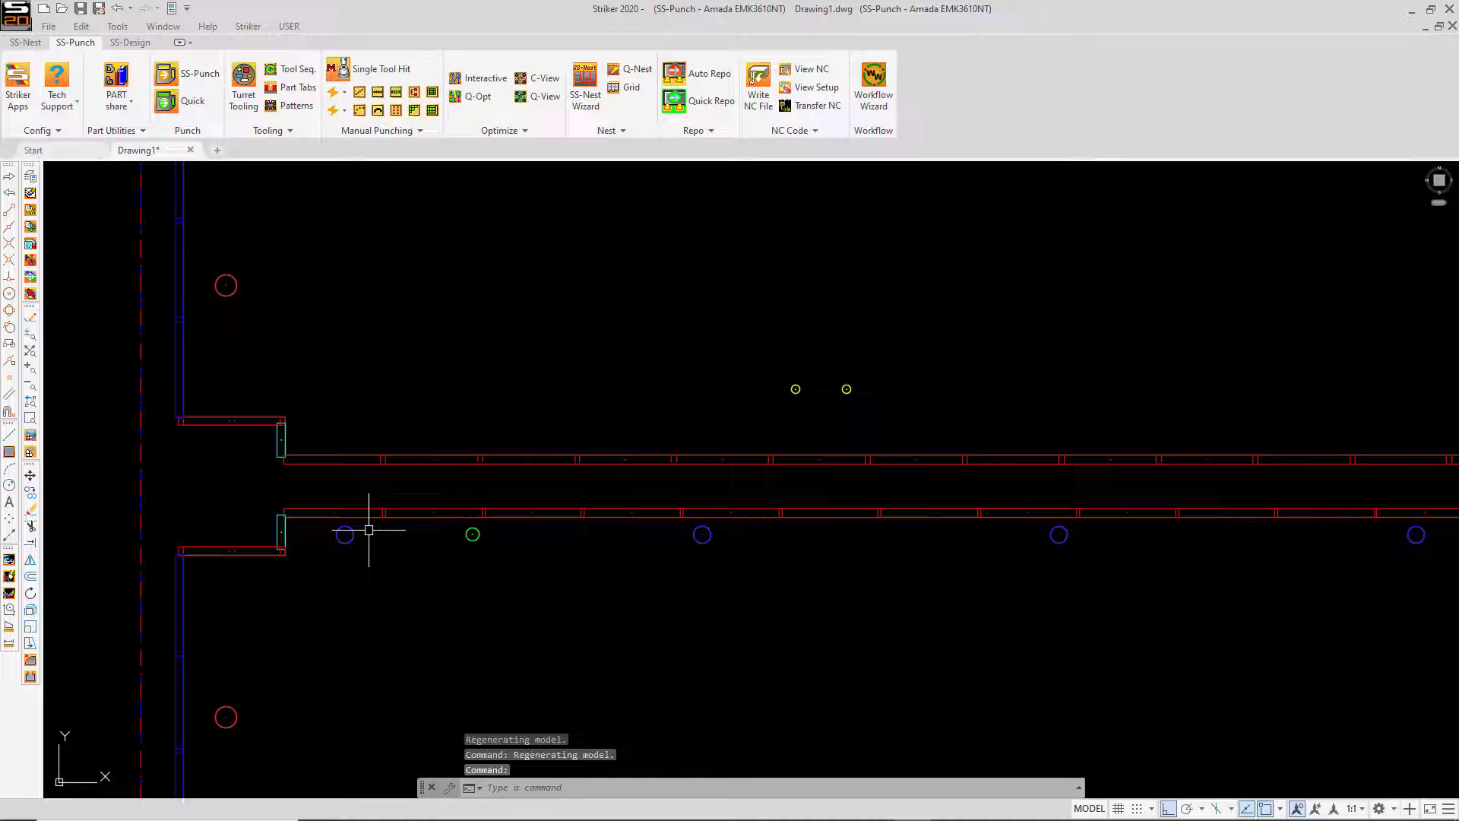
Step: Common-line pair the lower part's edge with its mating side on the middle part
right_click(352, 509)
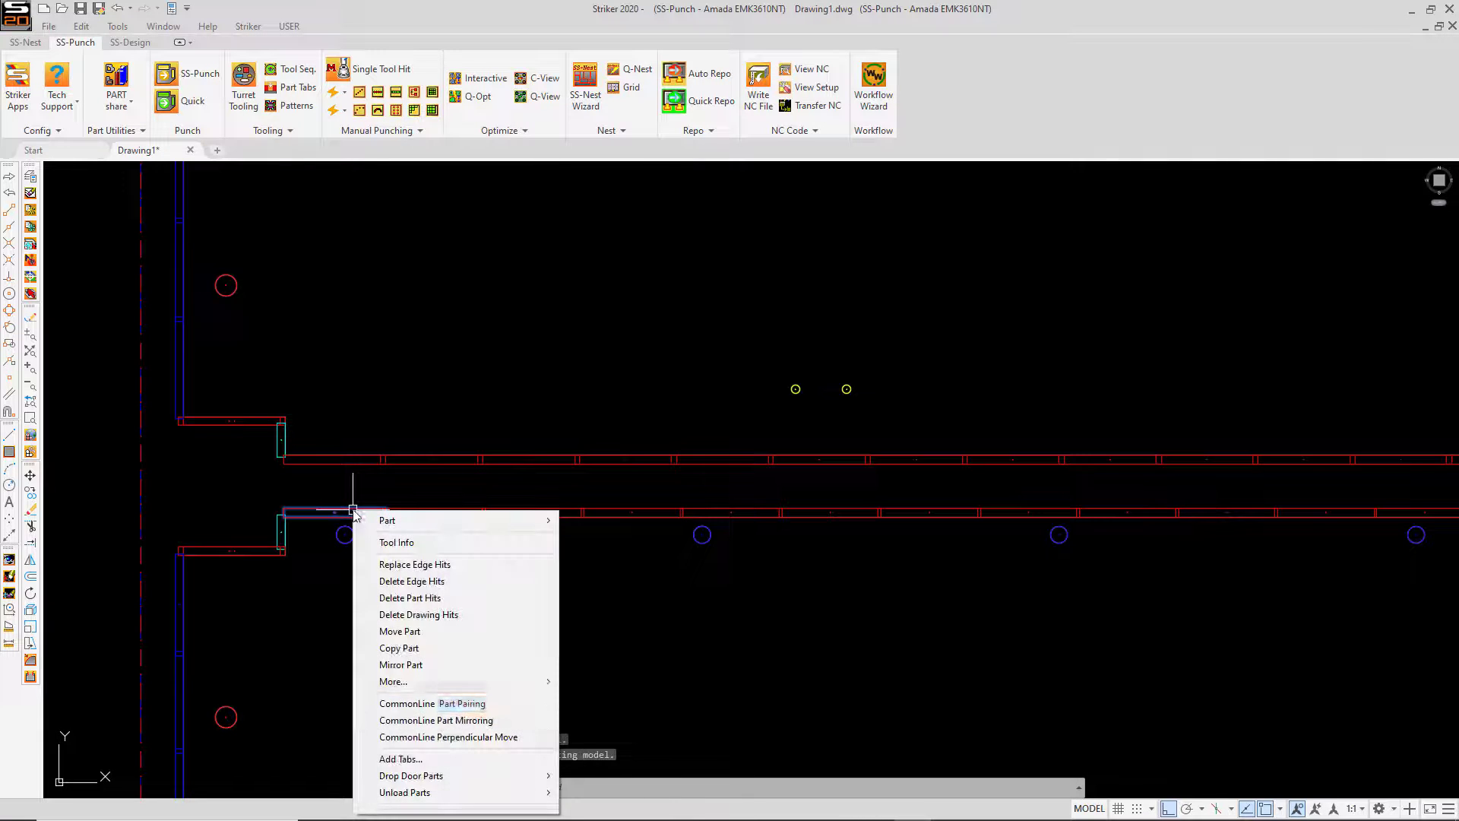
click(514, 701)
click(335, 459)
click(398, 433)
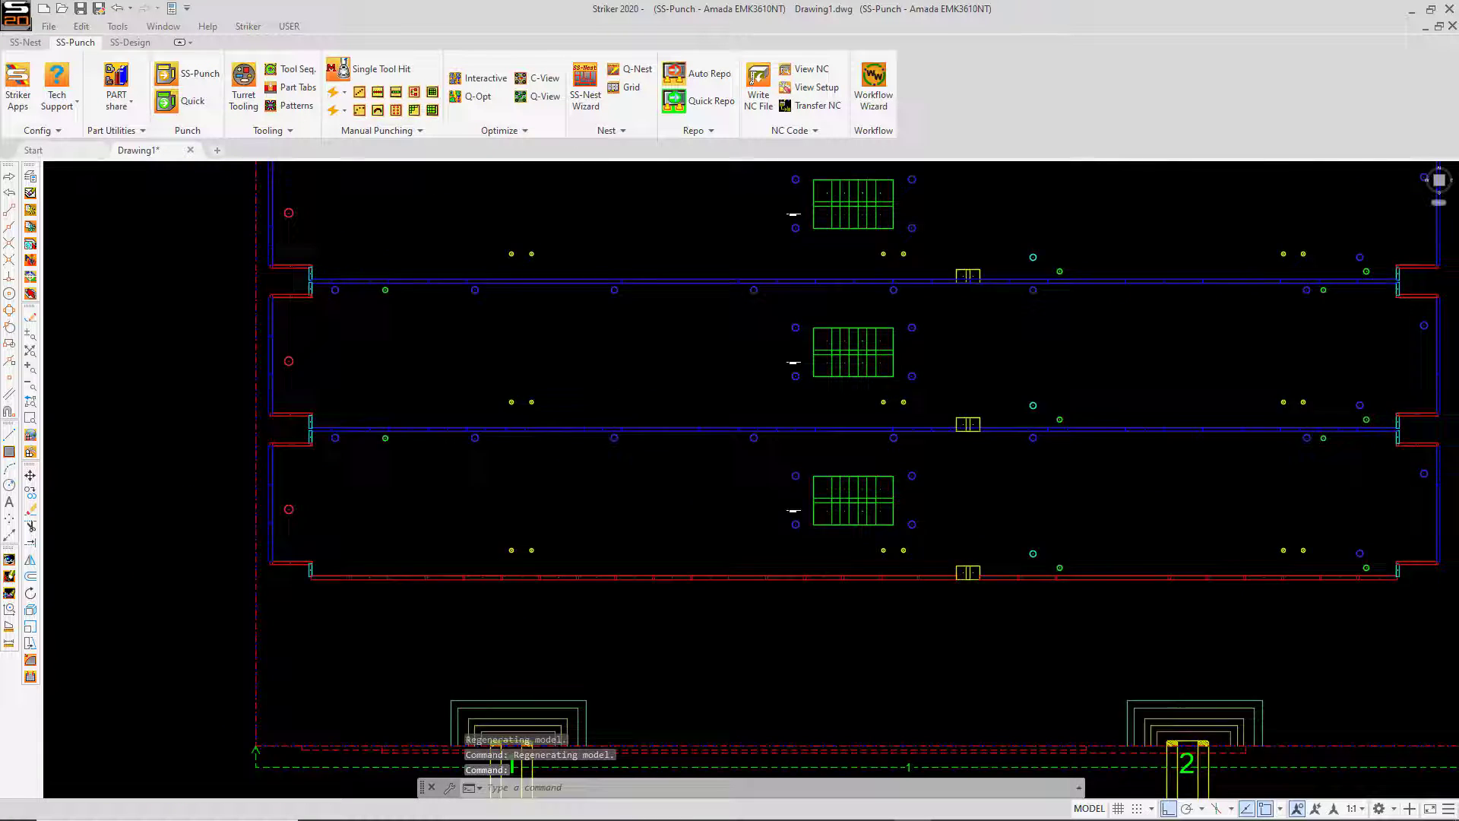
scroll(481, 320, up, 2)
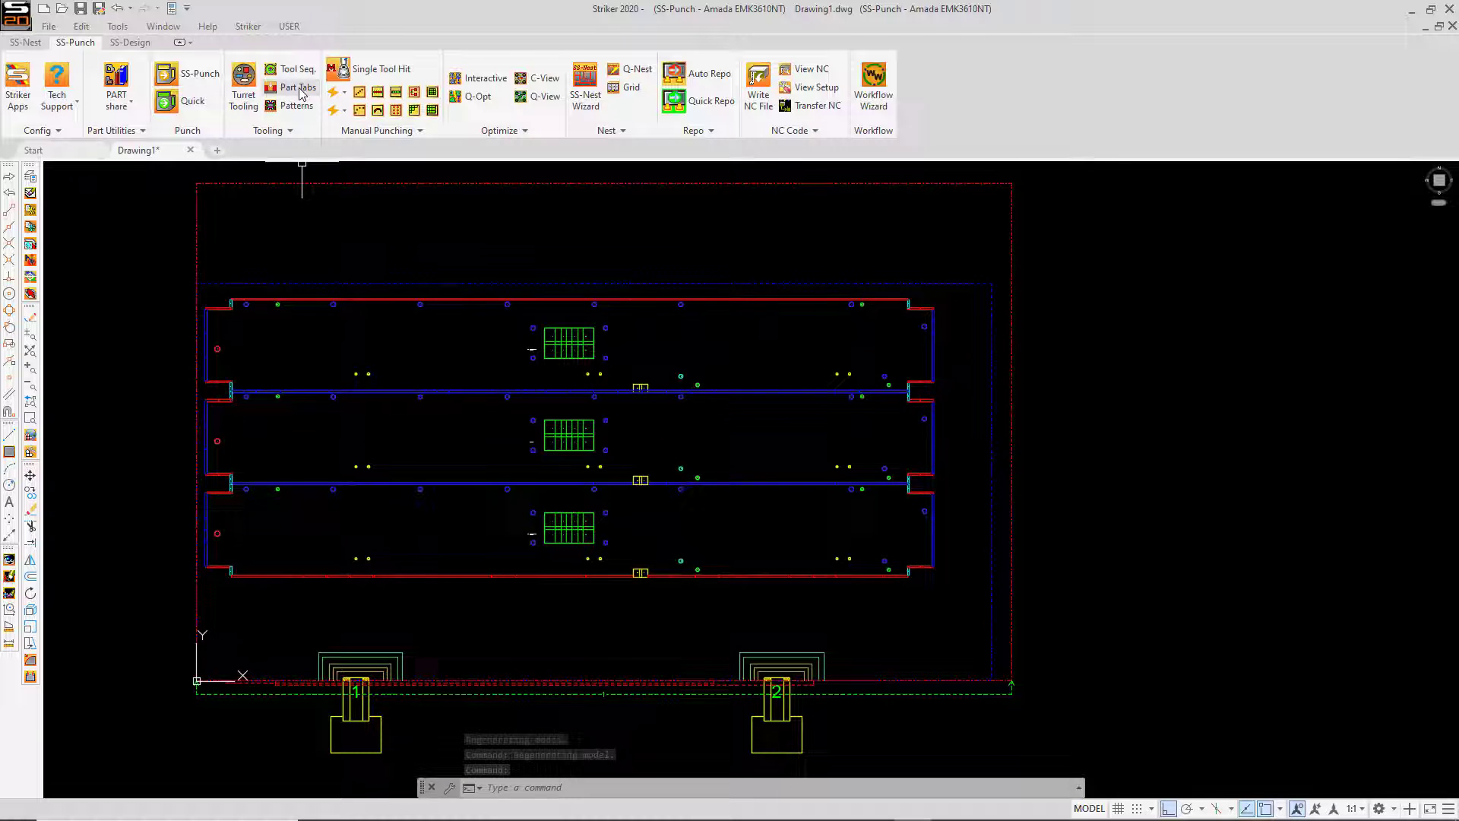
Step: Apply AutoTab All Parts from Part Tabs to the three common-lined parts
click(299, 88)
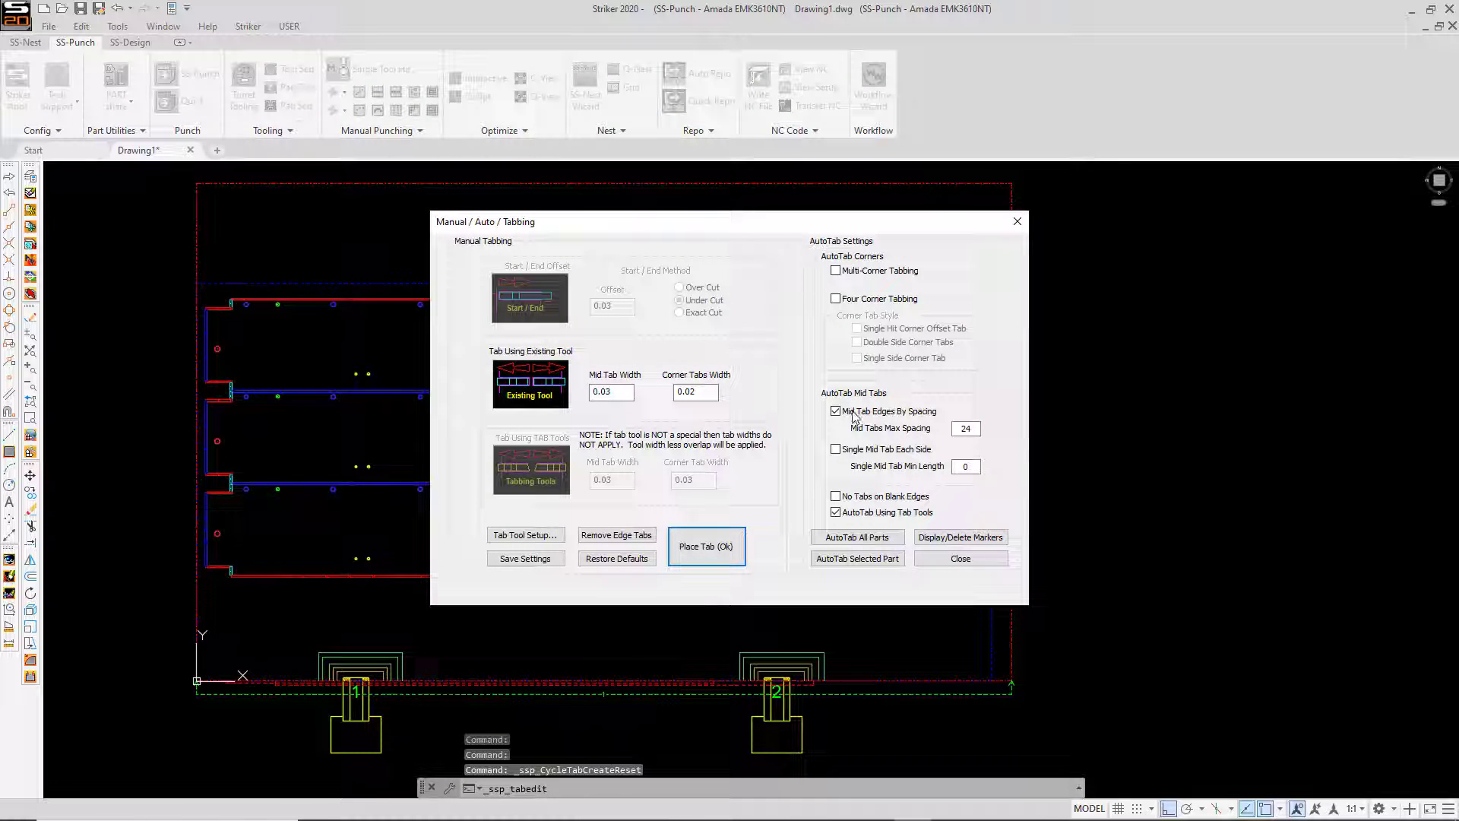
click(857, 537)
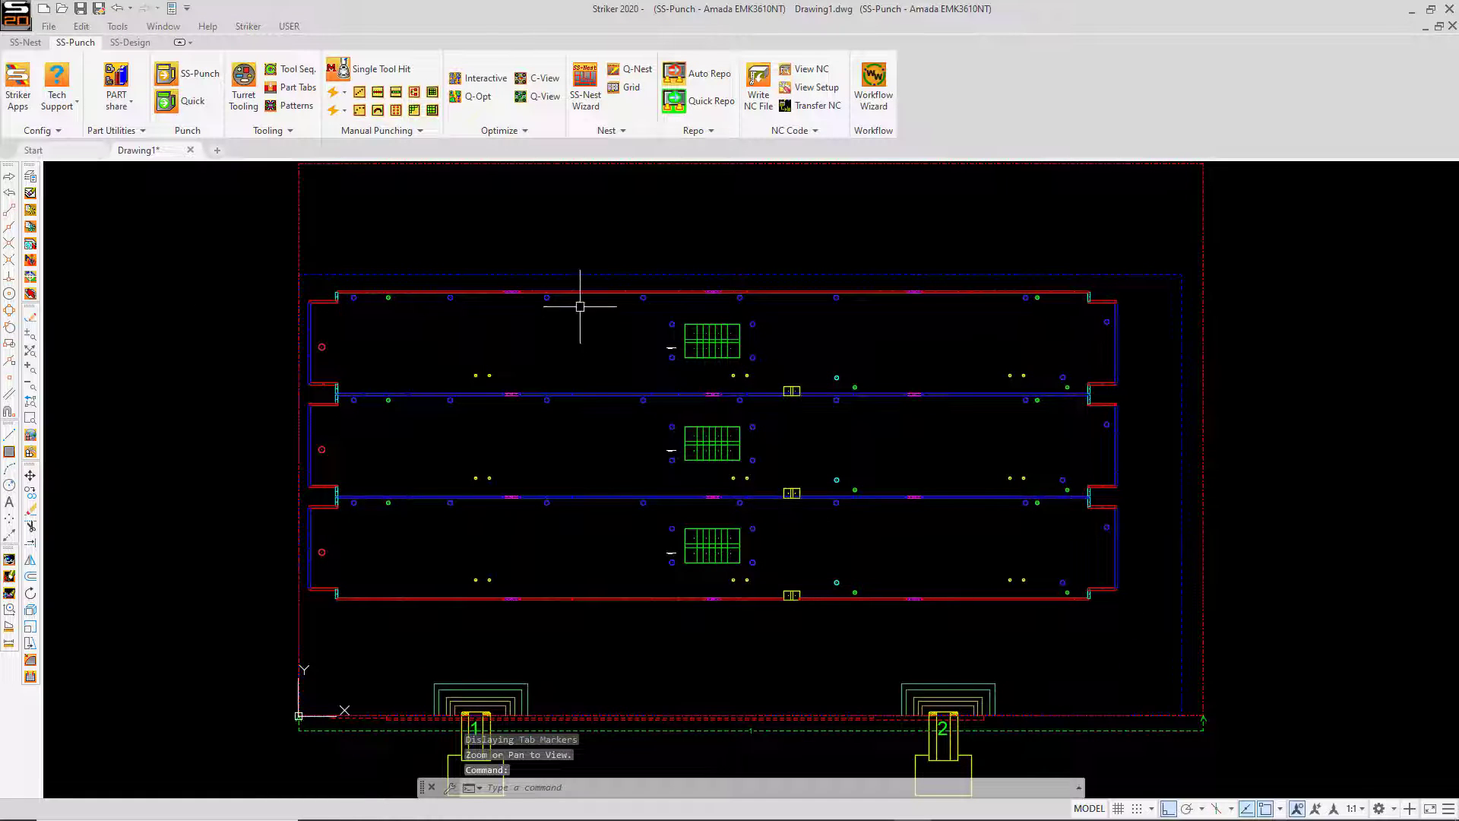
scroll(574, 308, up, 2)
scroll(512, 286, up, 5)
scroll(385, 267, down, 3)
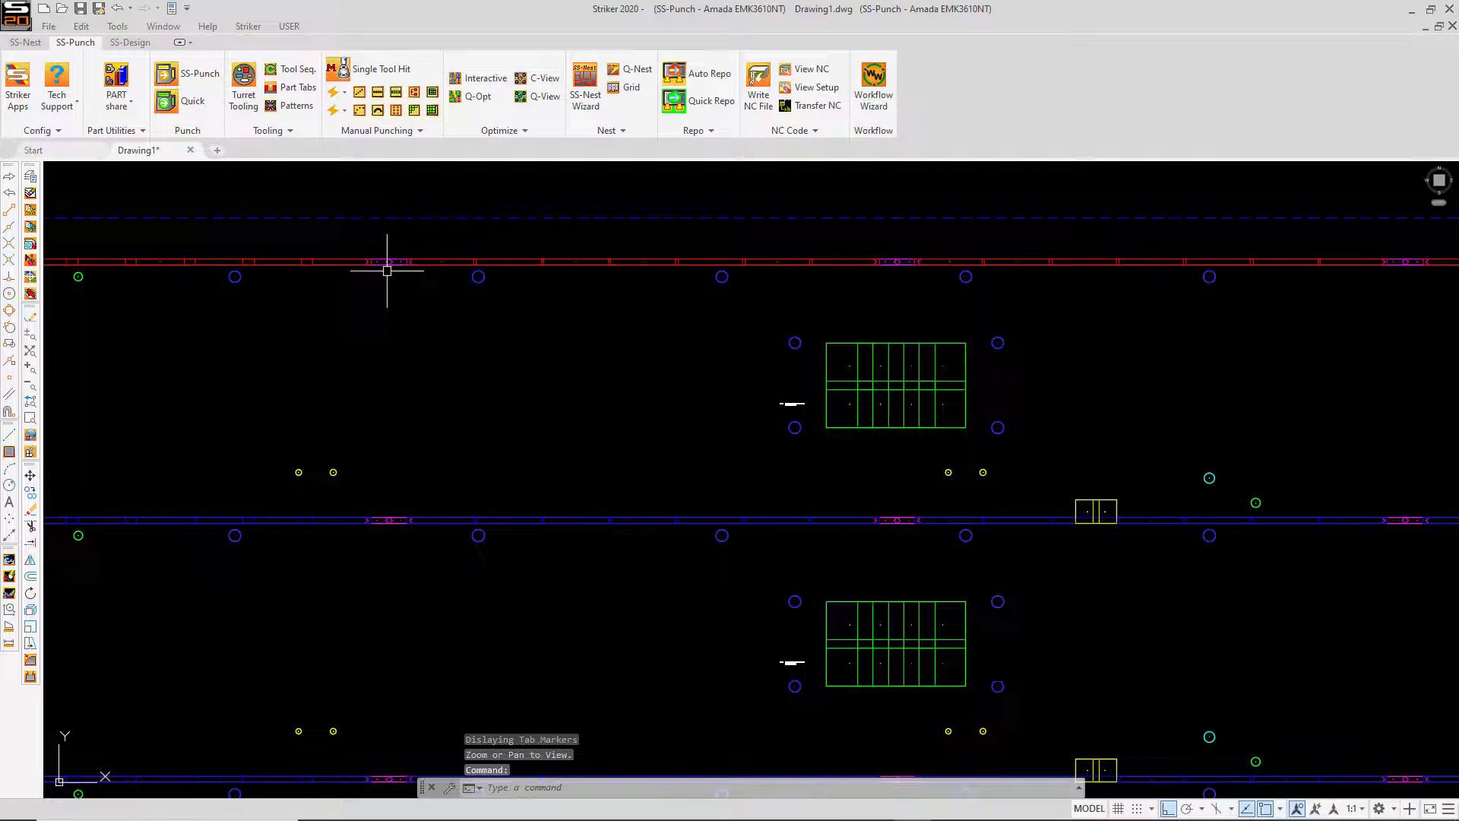
scroll(927, 423, down, 2)
scroll(1078, 540, down, 2)
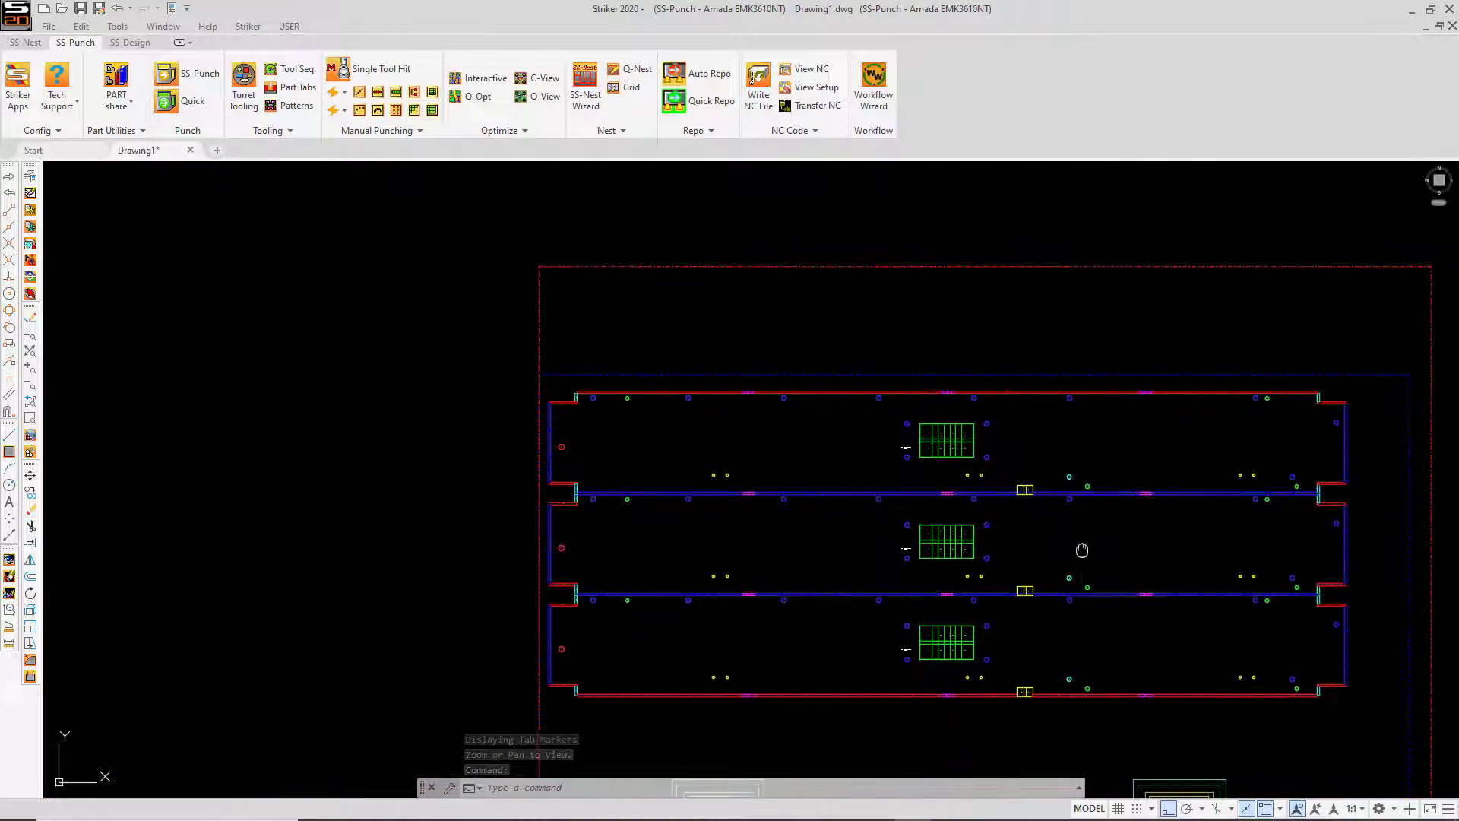
middle_drag(1079, 548, 891, 458)
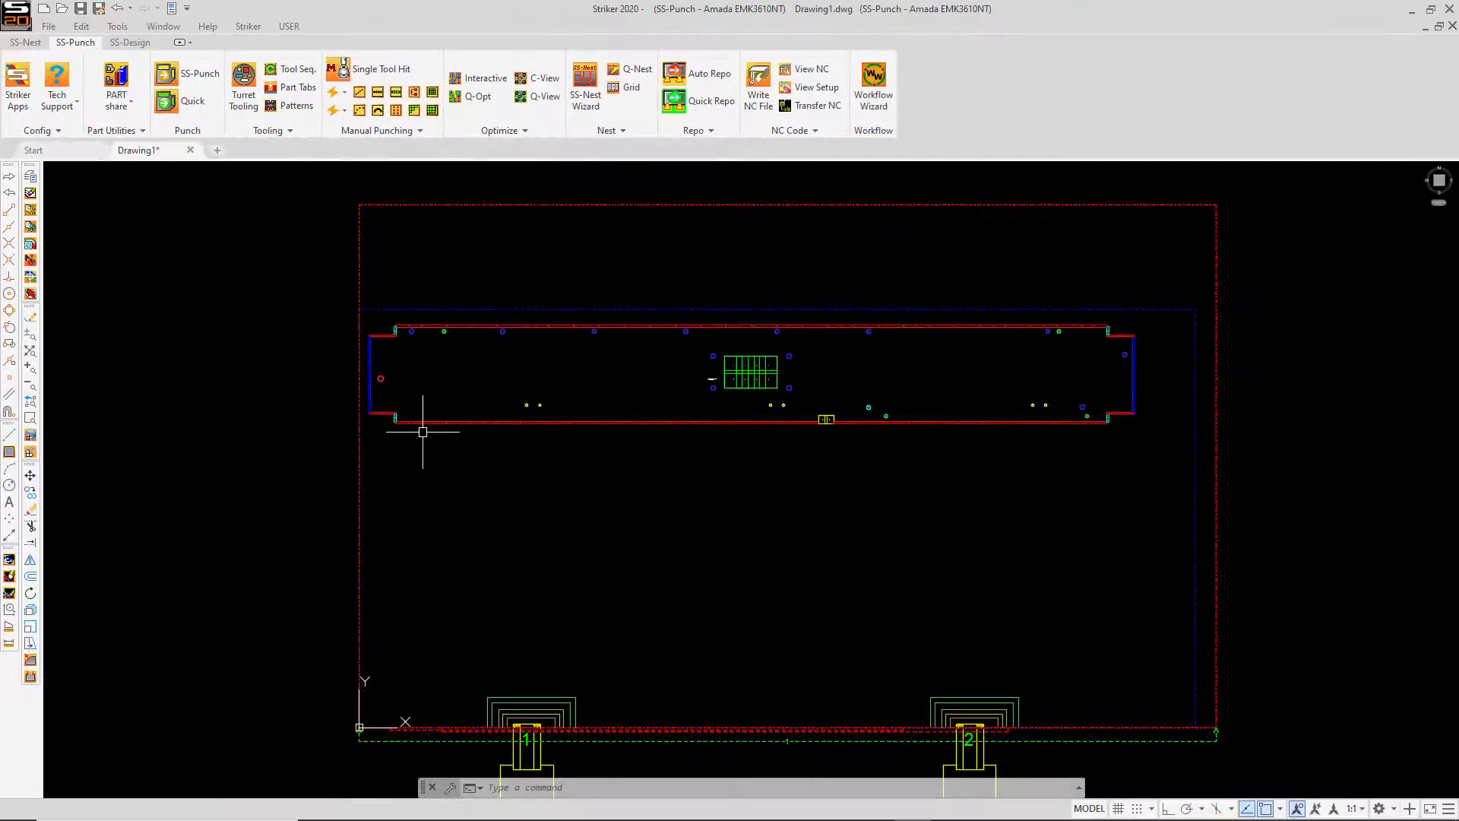
Step: Common-line mirror the long part across its bottom edge, then mirror the new lower part too
right_click(418, 420)
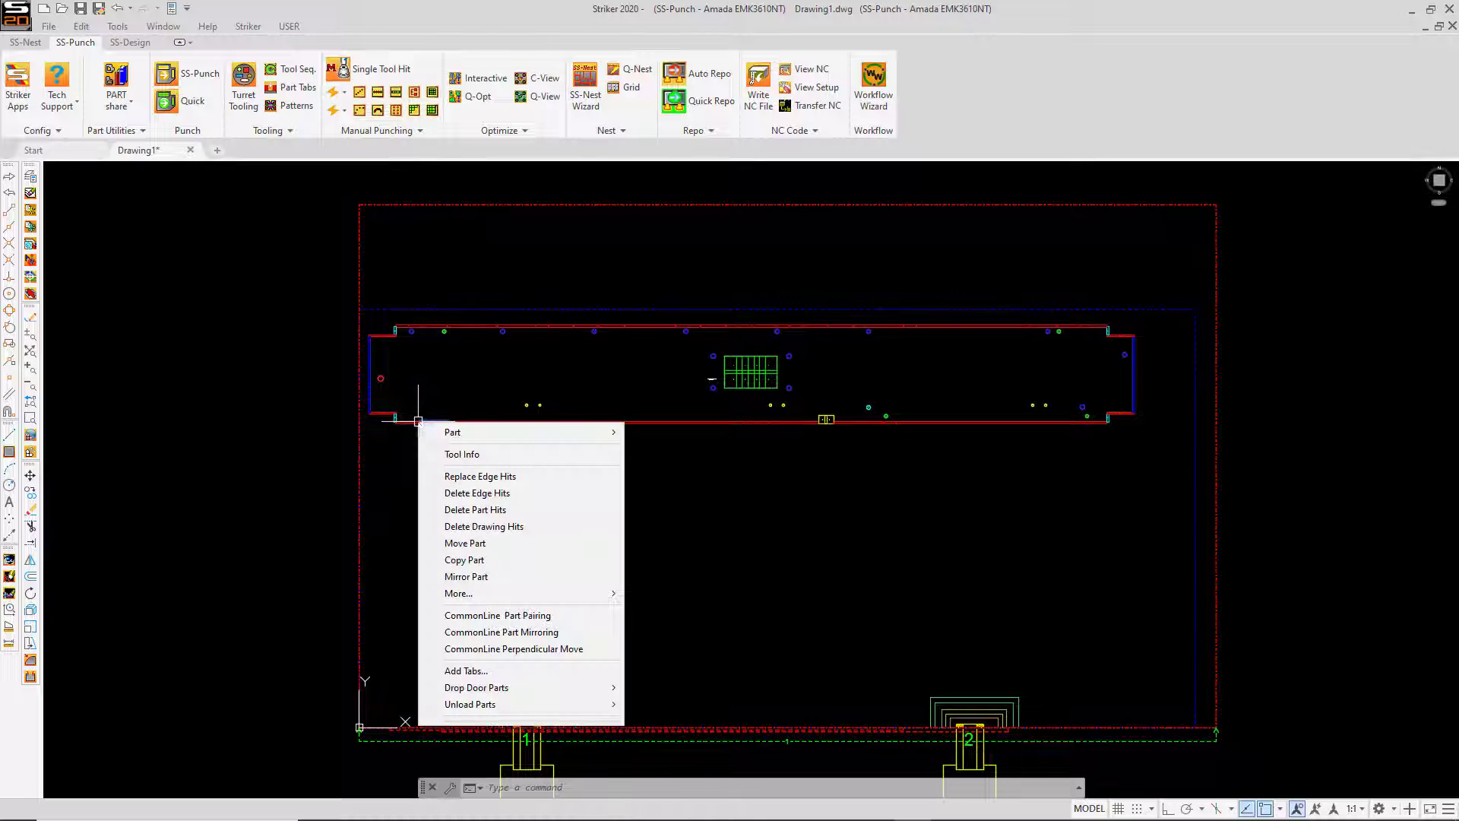
click(559, 632)
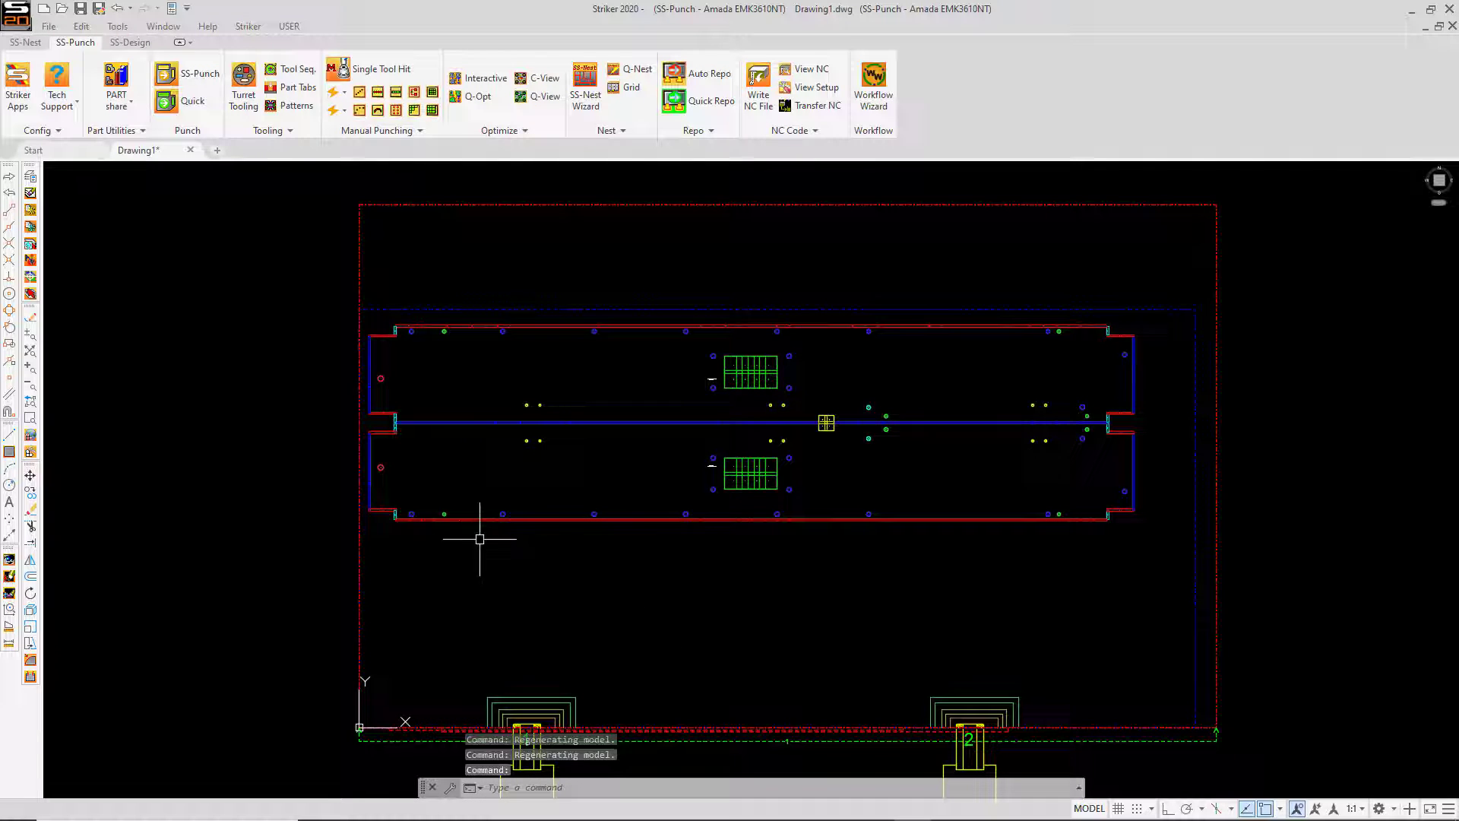
right_click(462, 522)
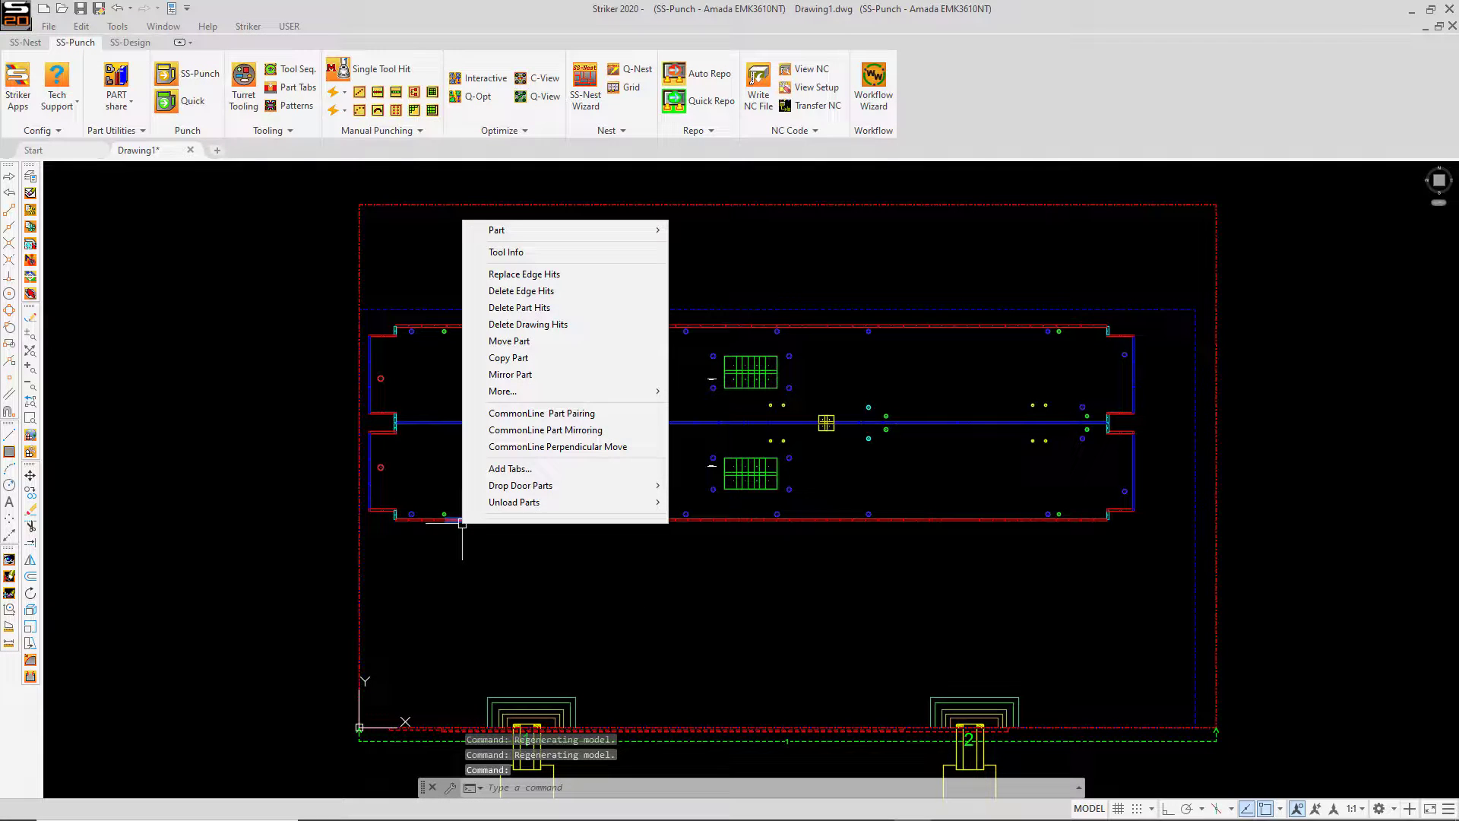
click(546, 430)
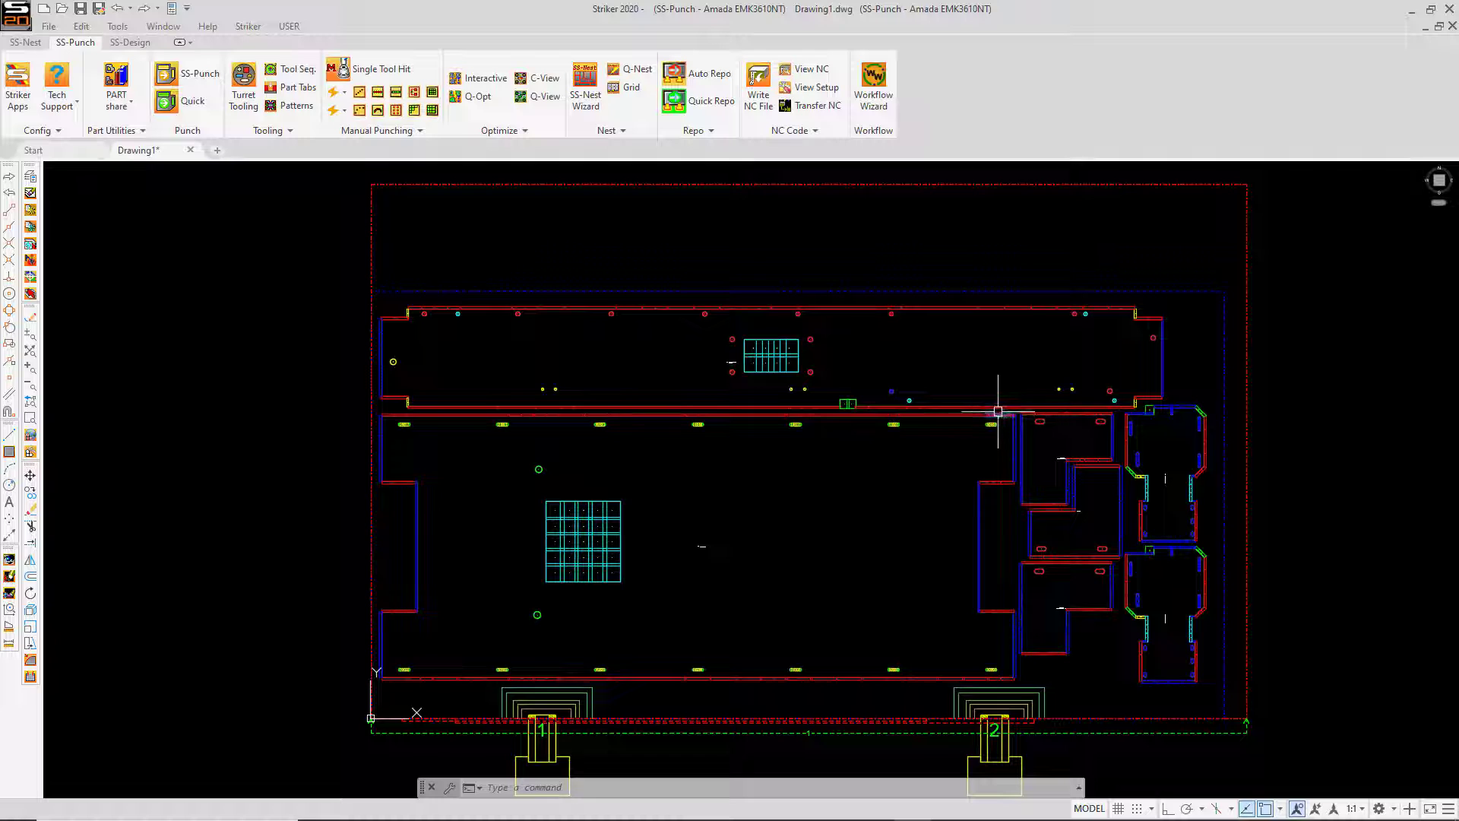
Step: Perpendicular-move the large lower part so its top edge common-lines with the long part
scroll(401, 404, up, 5)
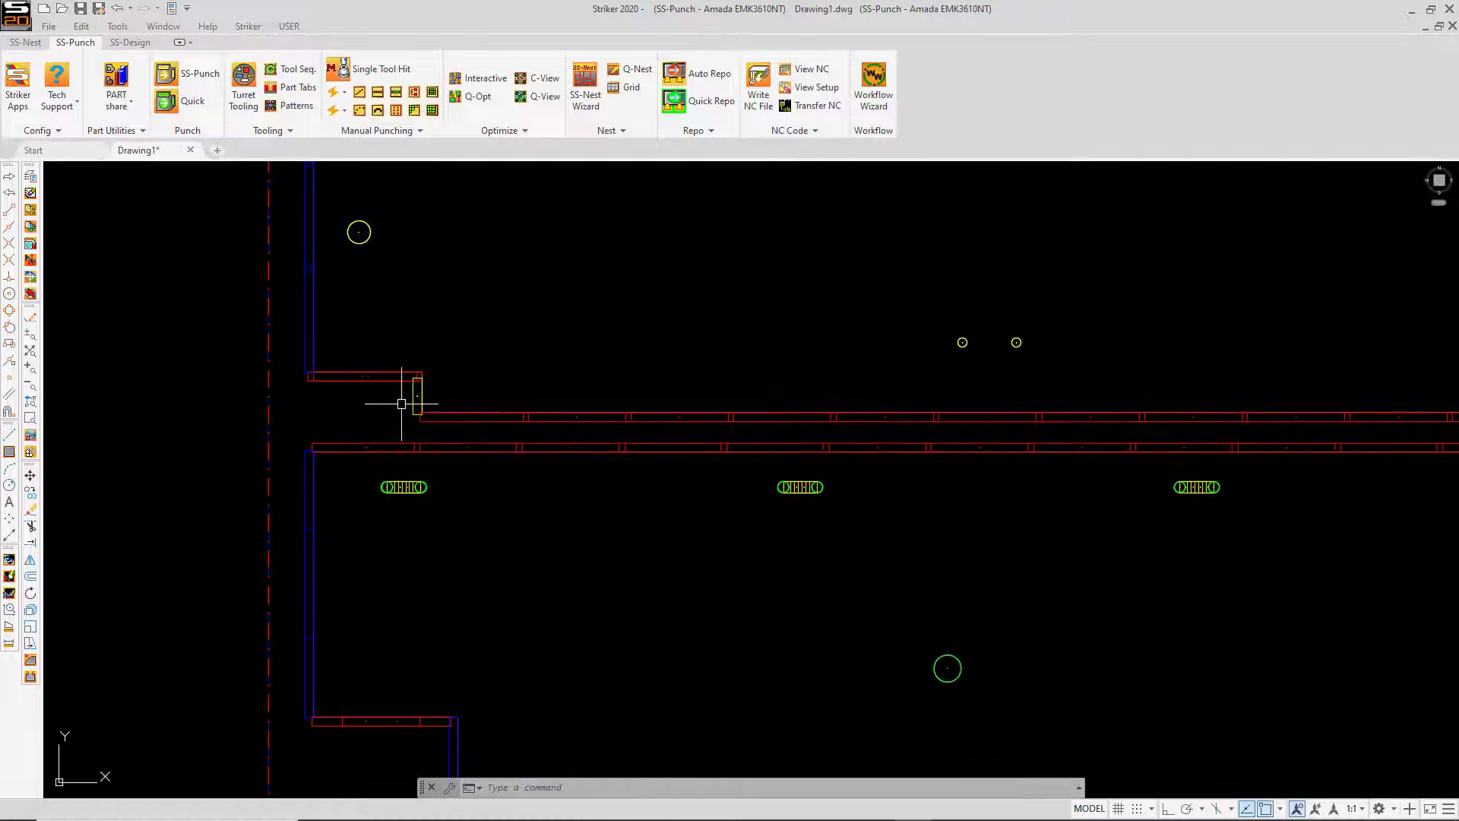
right_click(481, 443)
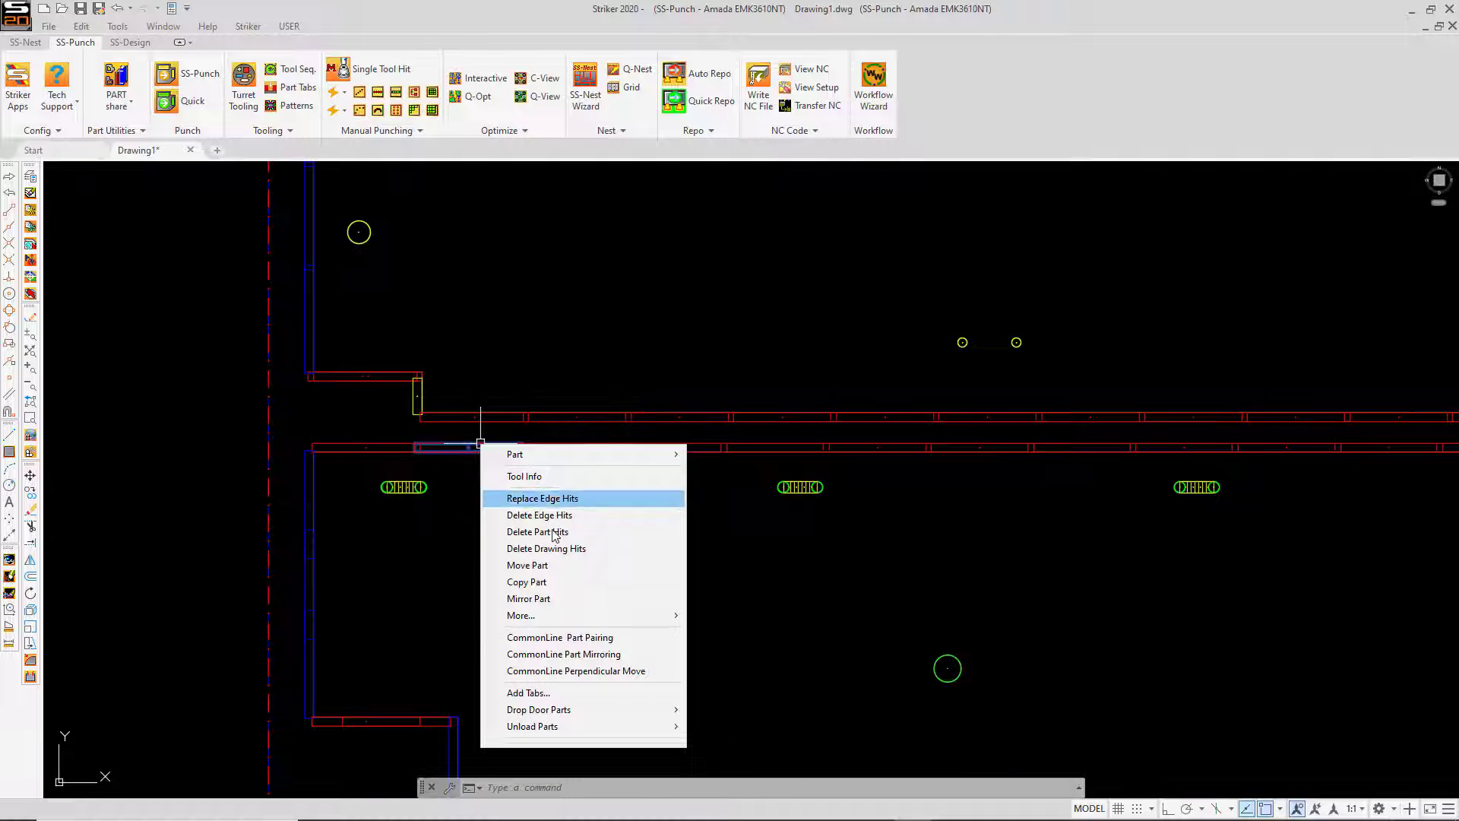
click(663, 675)
click(482, 417)
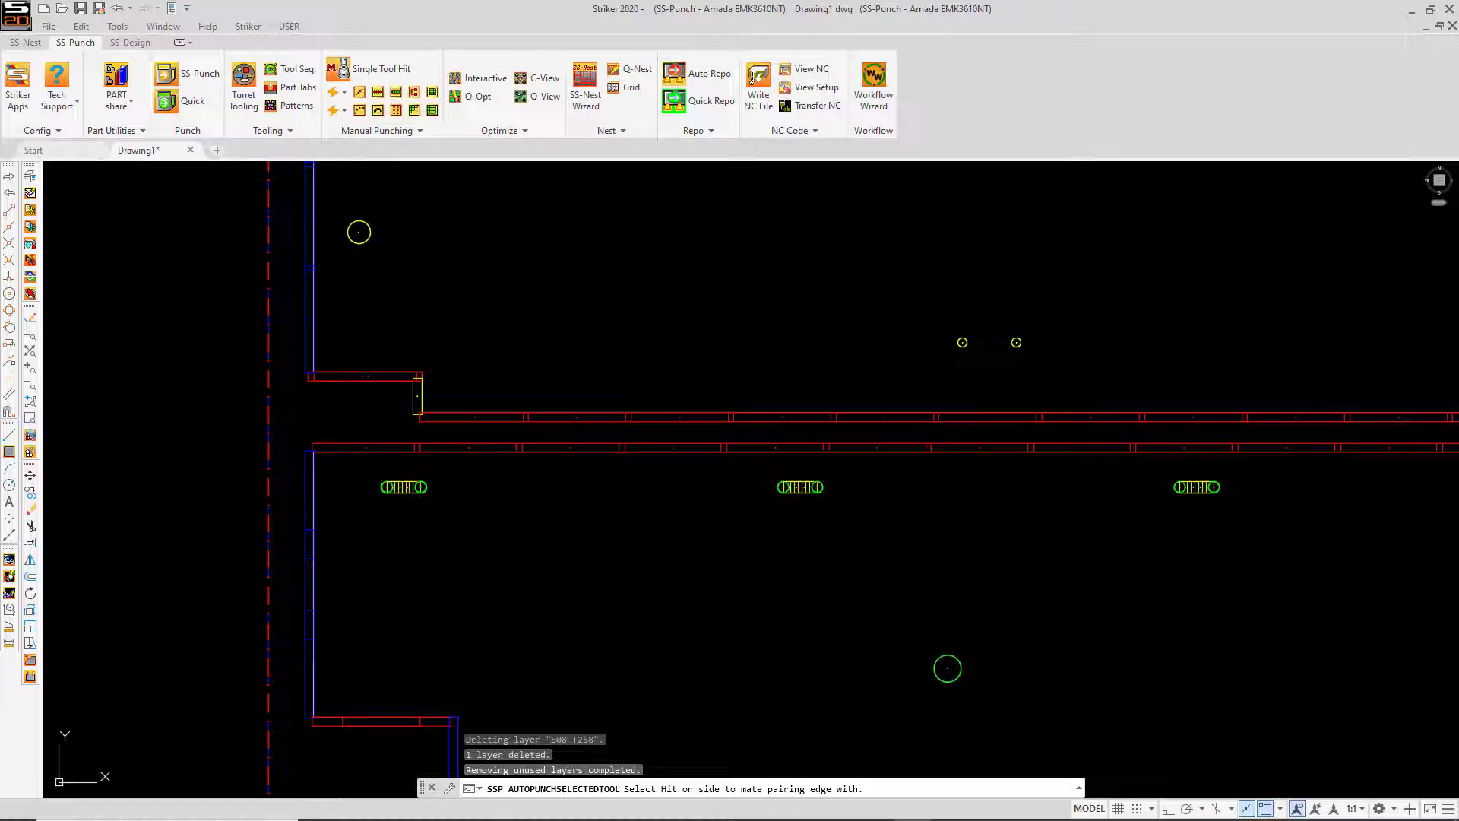
scroll(326, 460, down, 5)
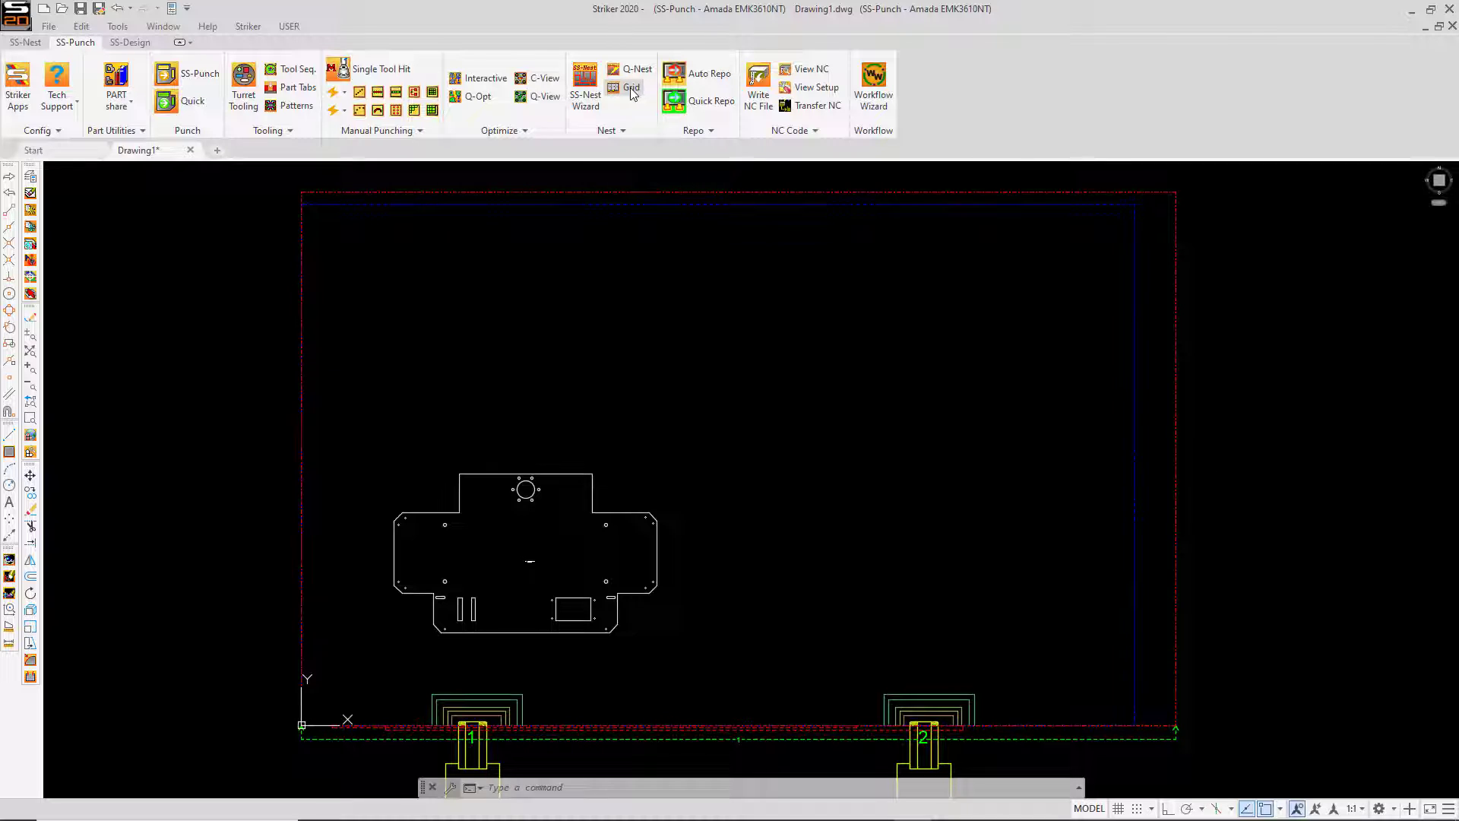
Step: Grid the part 3 by 3 with 1.5 column spacing and 0.25 row spacing
click(632, 89)
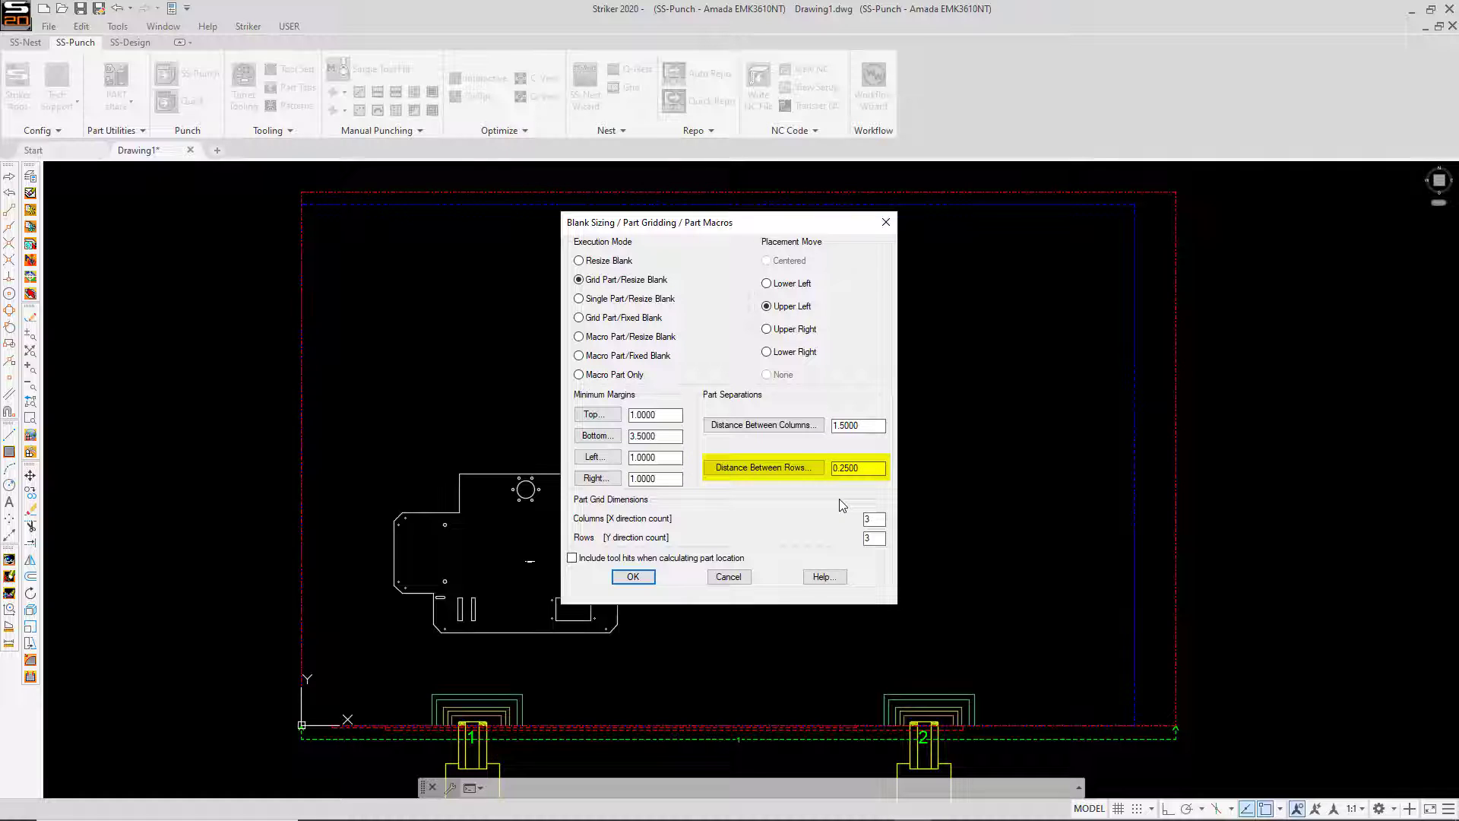
click(633, 577)
click(352, 659)
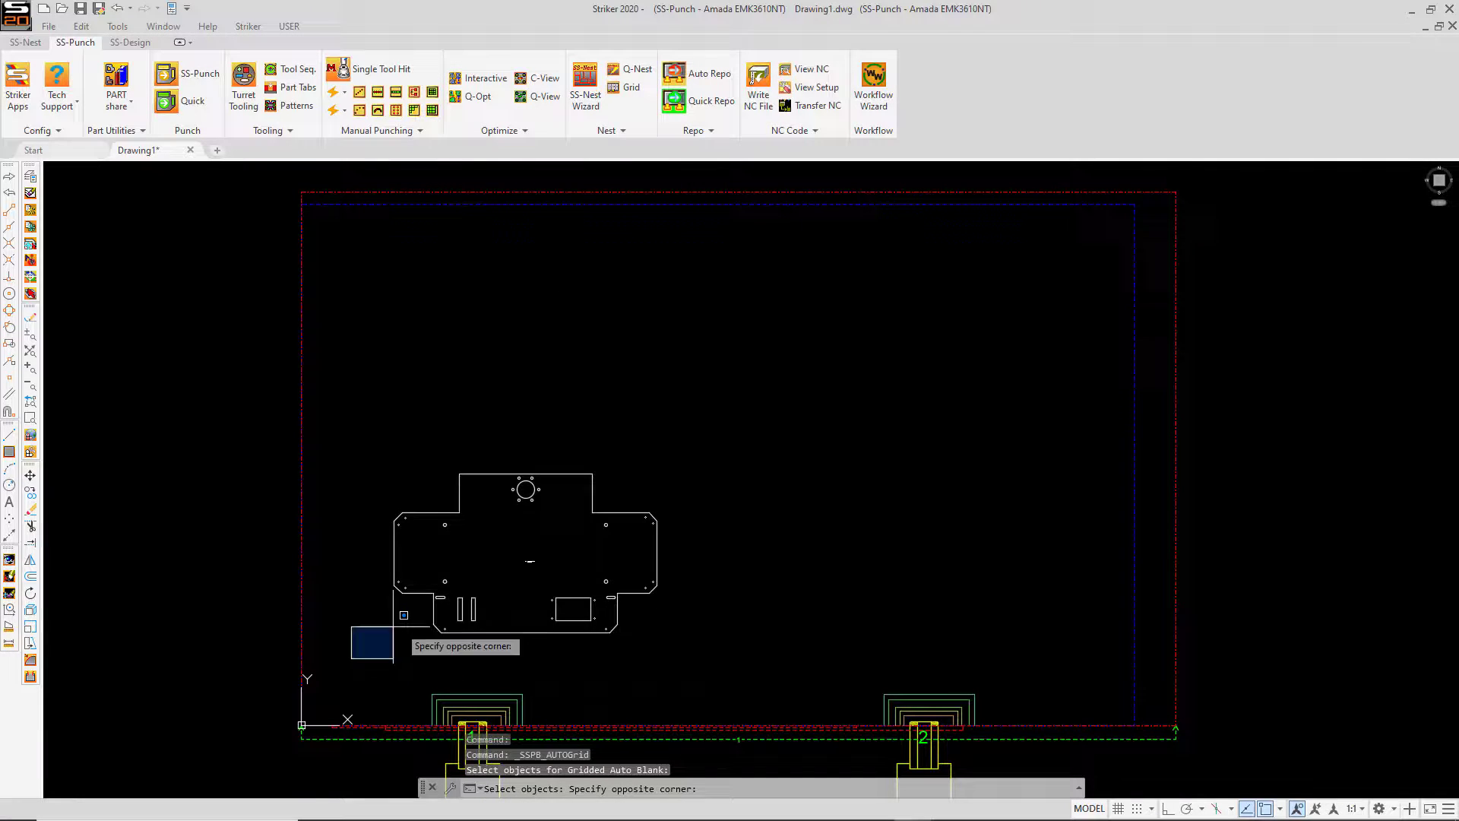
click(726, 444)
key(Return)
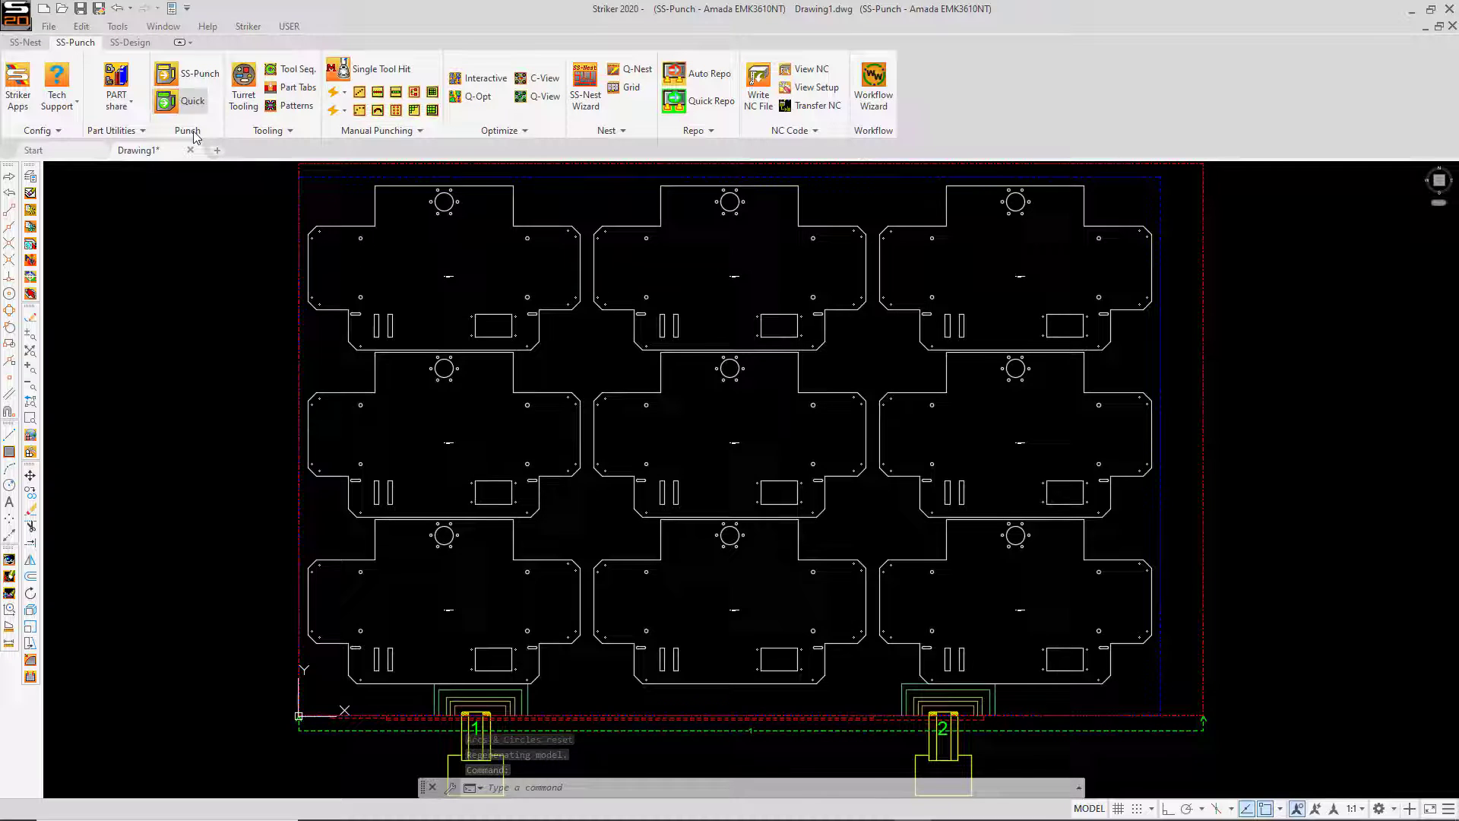
Step: Quick-punch all nine gridded parts in one window selection, common-lining their shared edges
click(182, 100)
click(269, 710)
click(1239, 181)
key(Return)
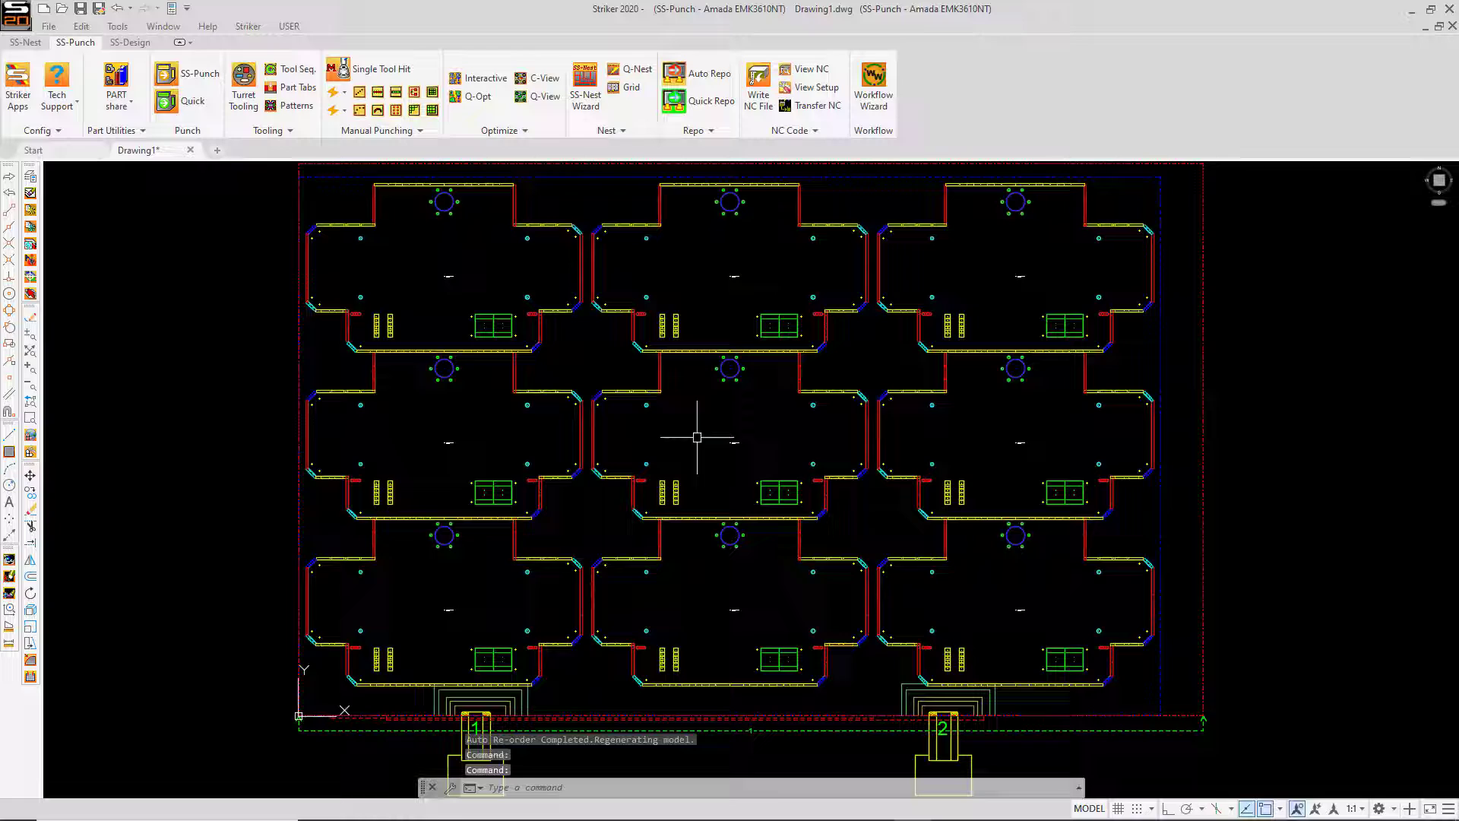
scroll(427, 370, up, 5)
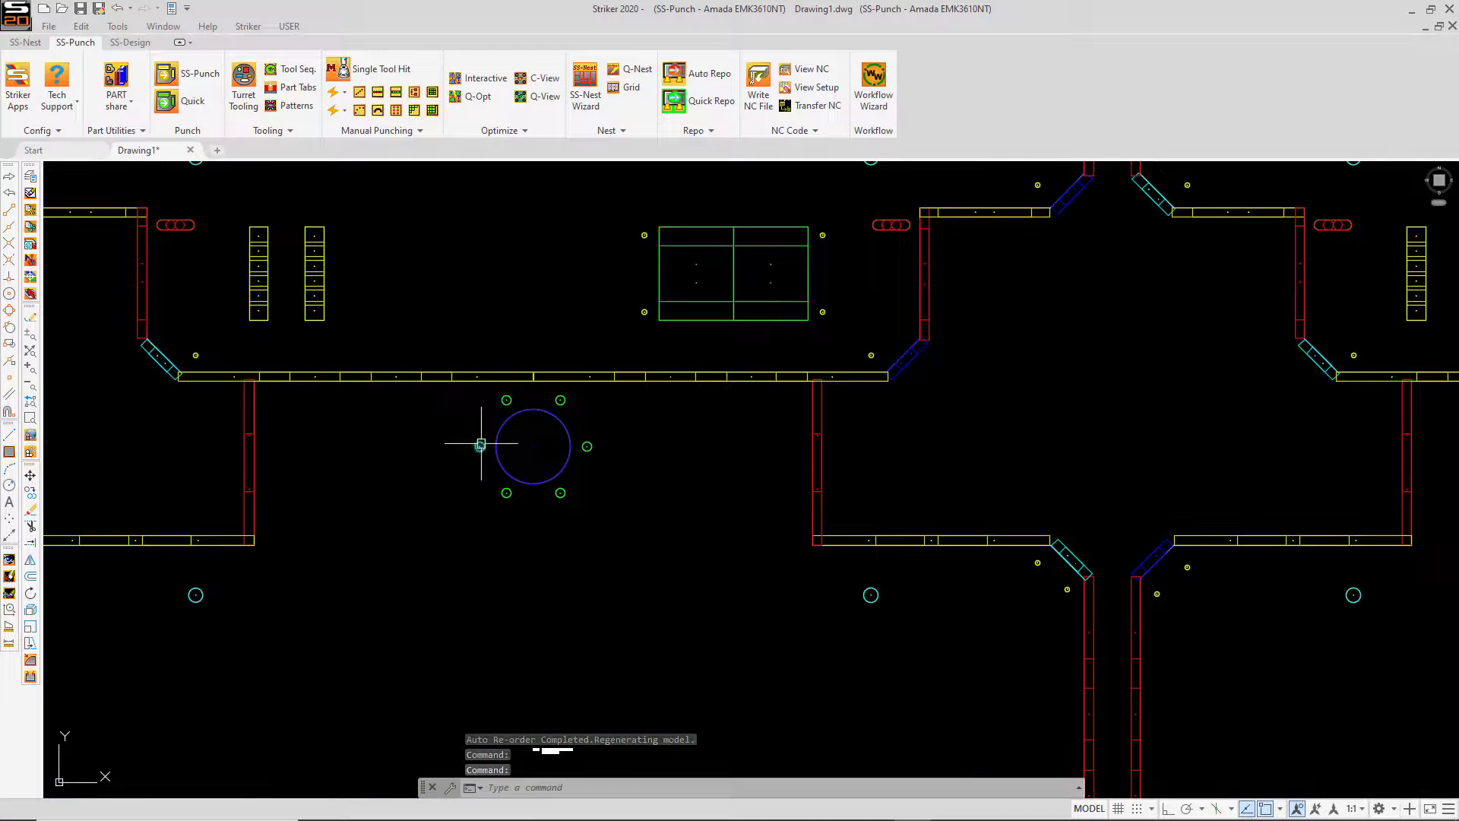
scroll(494, 437, down, 4)
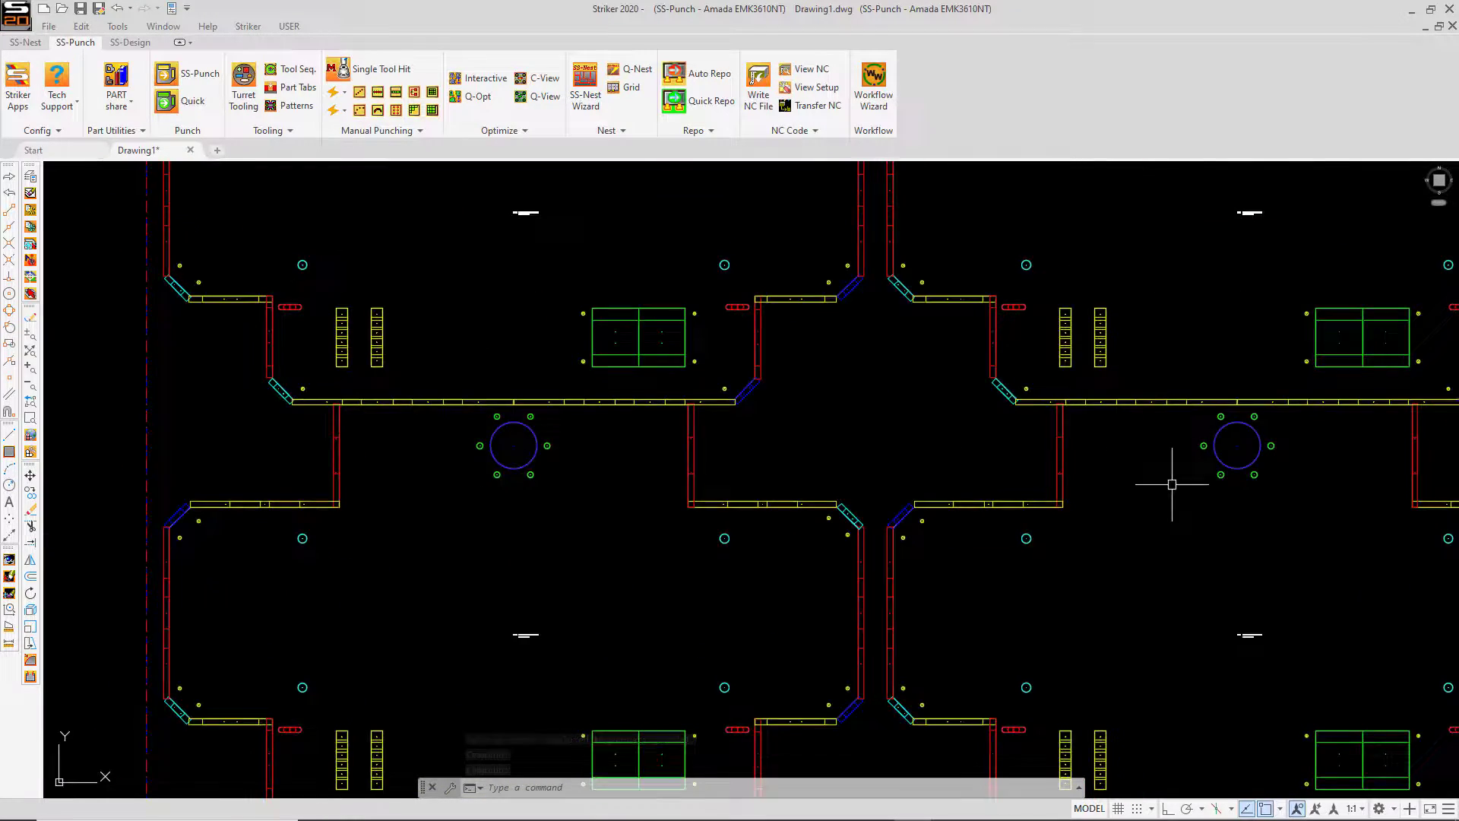
scroll(1168, 477, down, 2)
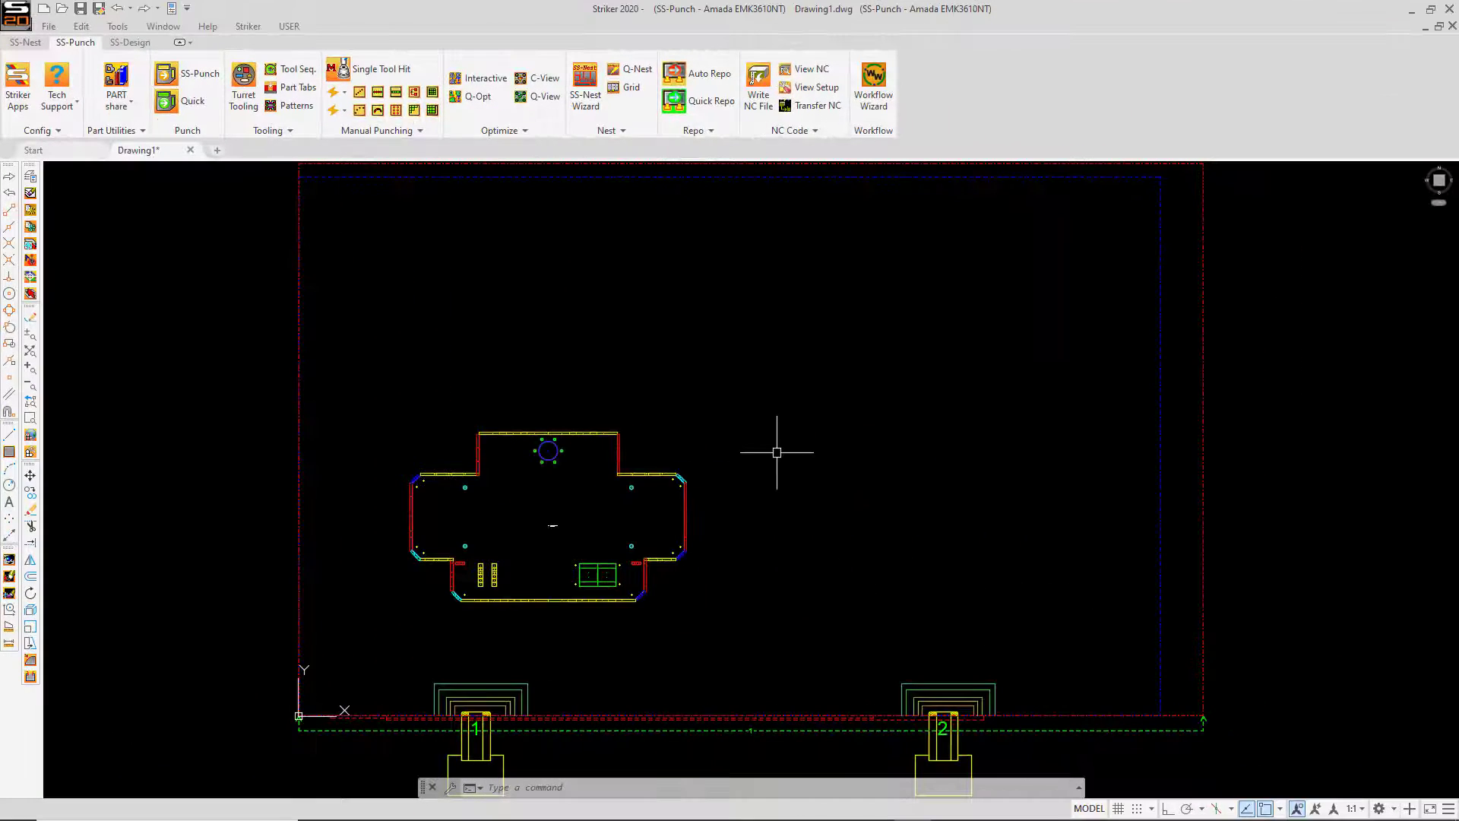
Step: Grid the part into 3 columns by 3 rows using Grid Part/Resize Blank
click(630, 89)
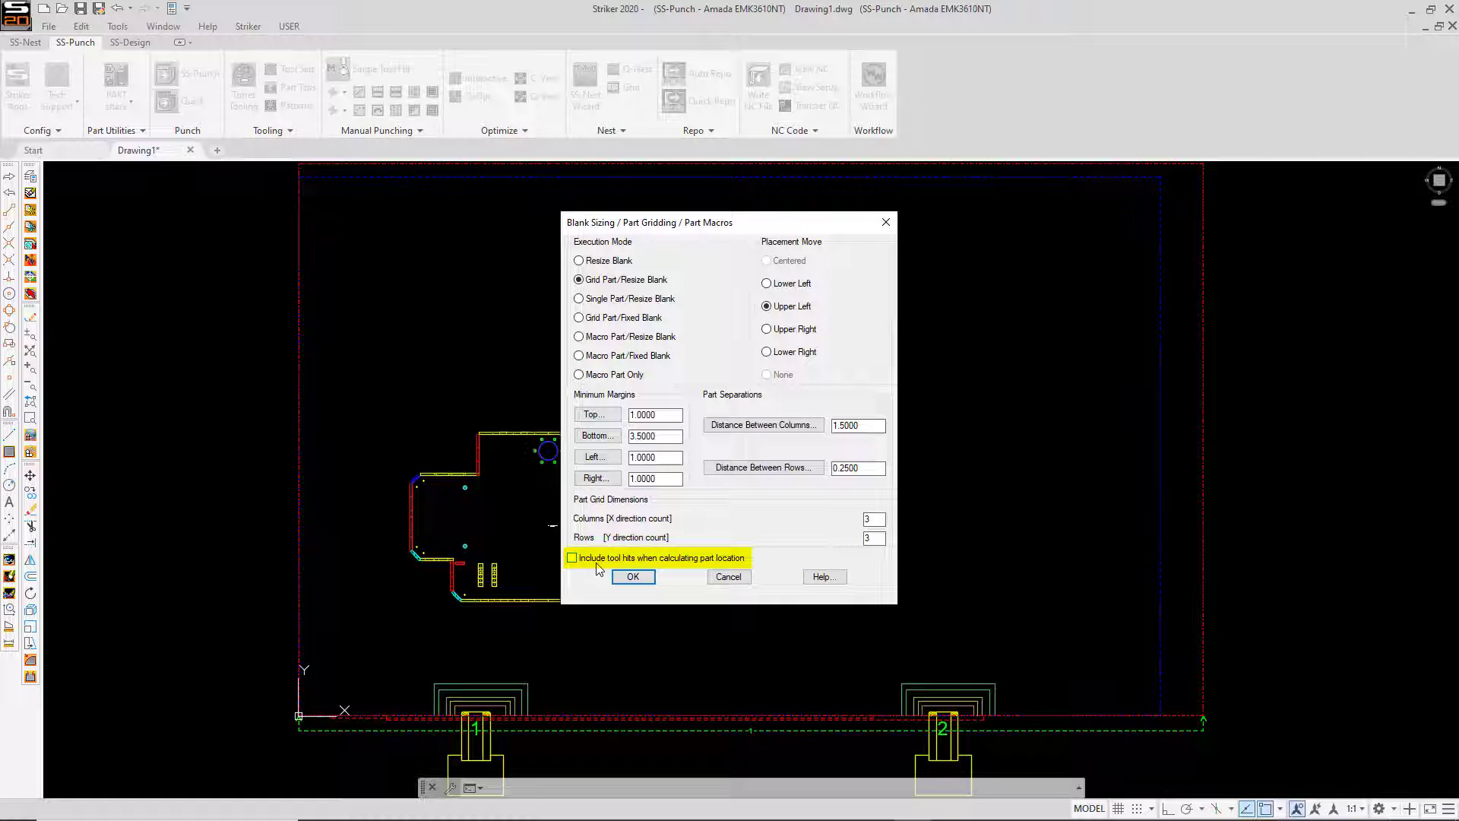
click(632, 577)
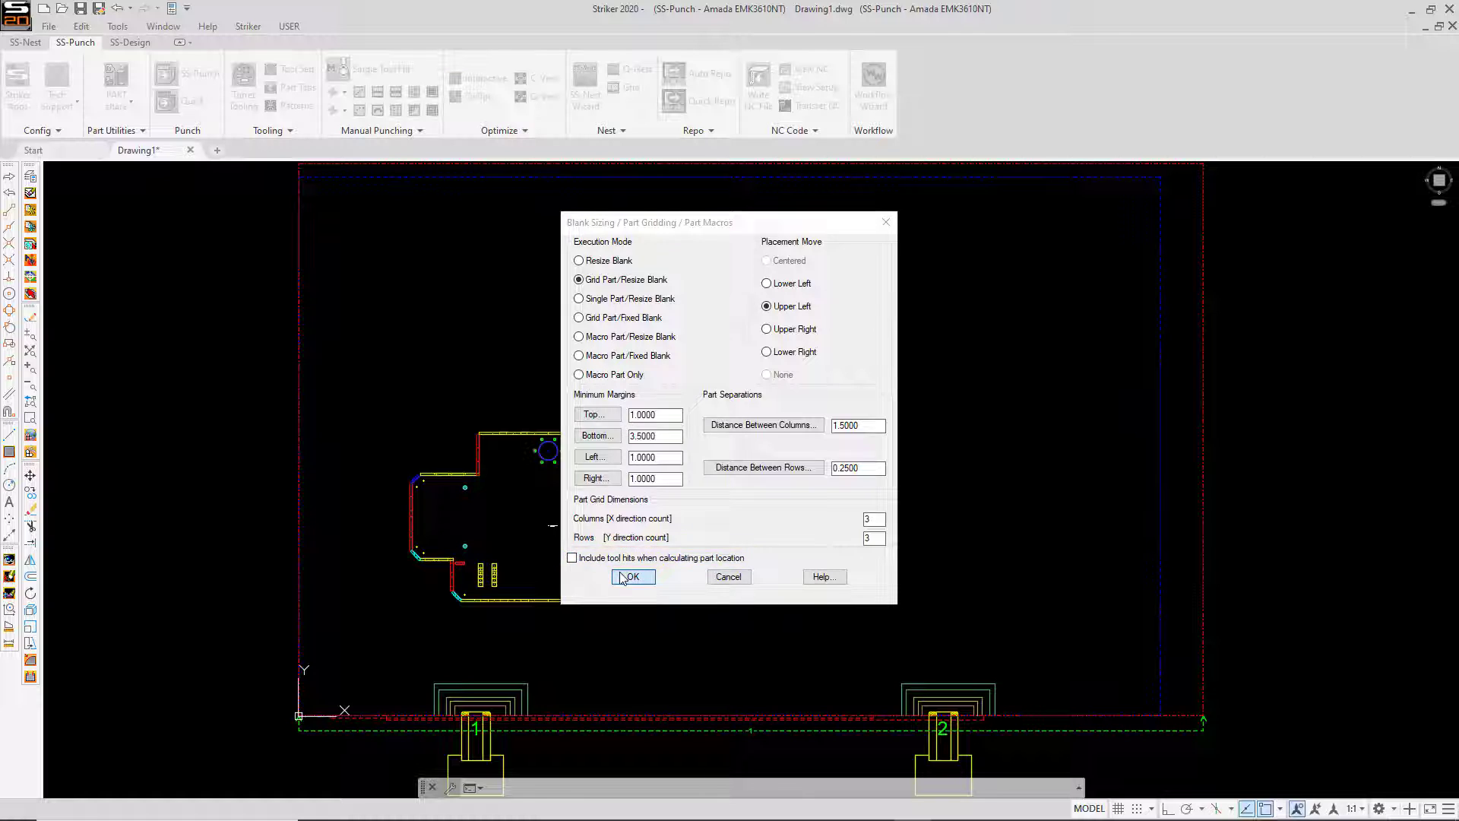
click(355, 628)
click(775, 389)
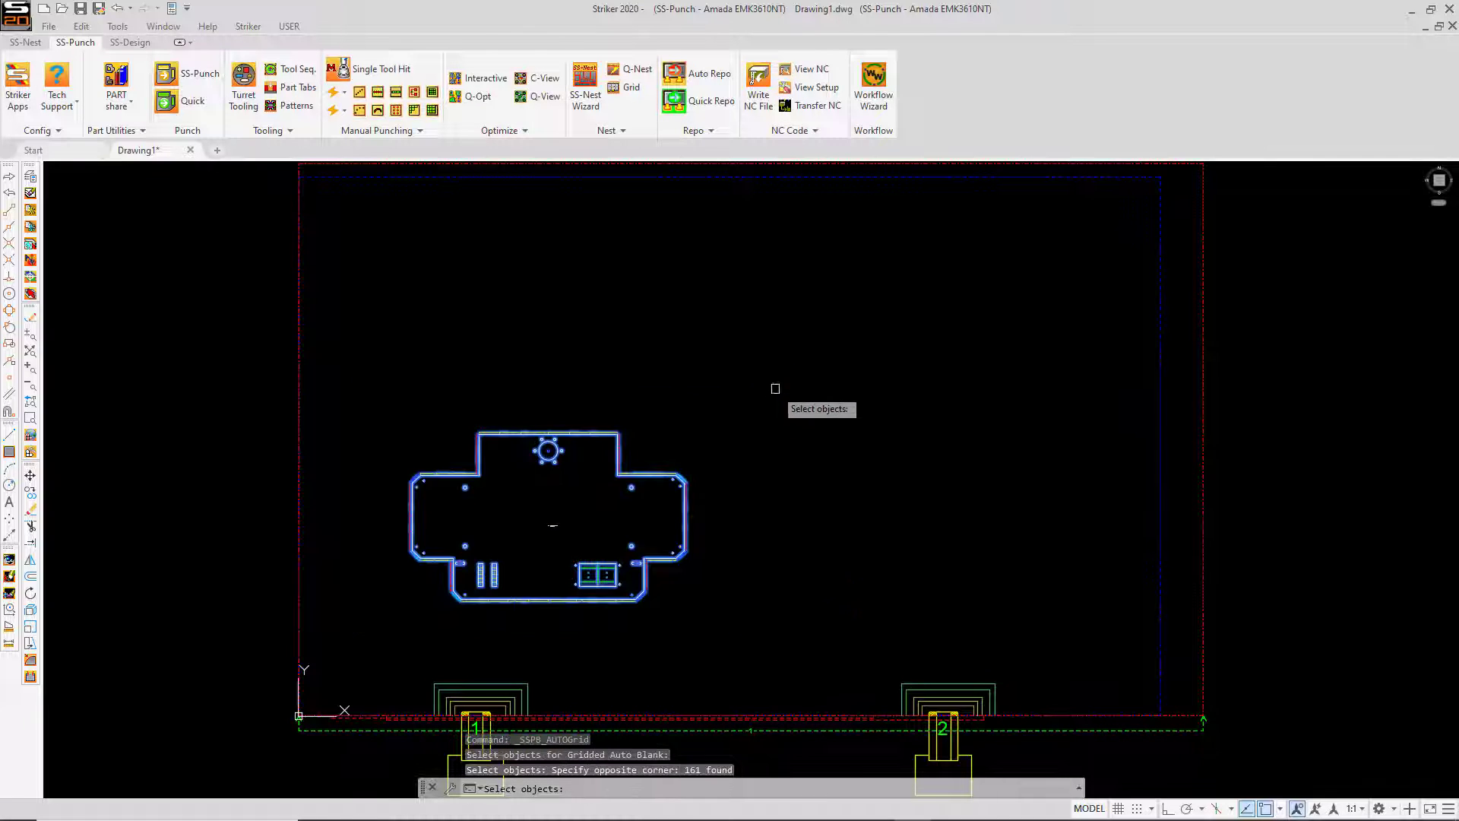
key(Return)
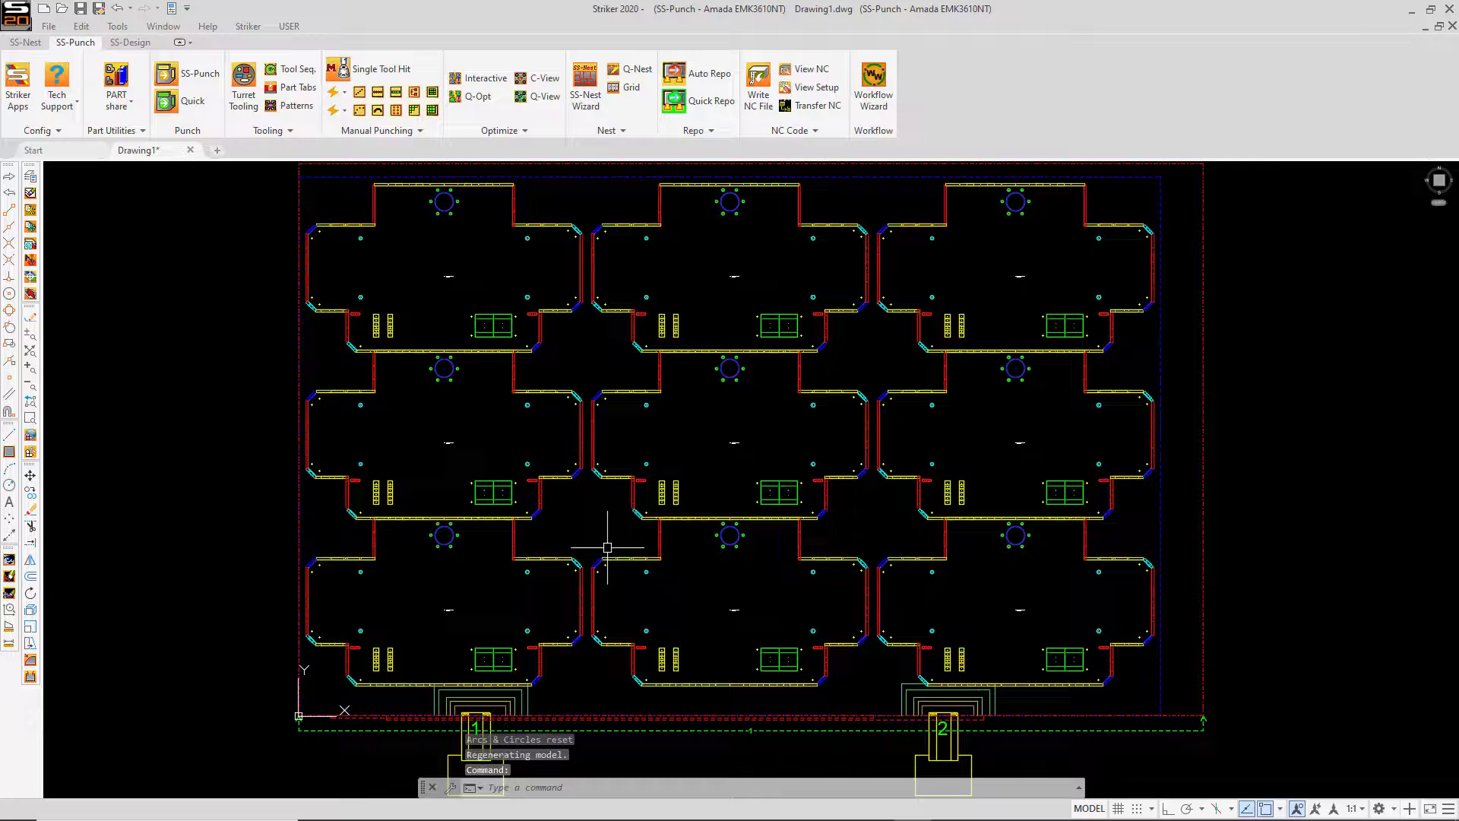
scroll(383, 518, up, 5)
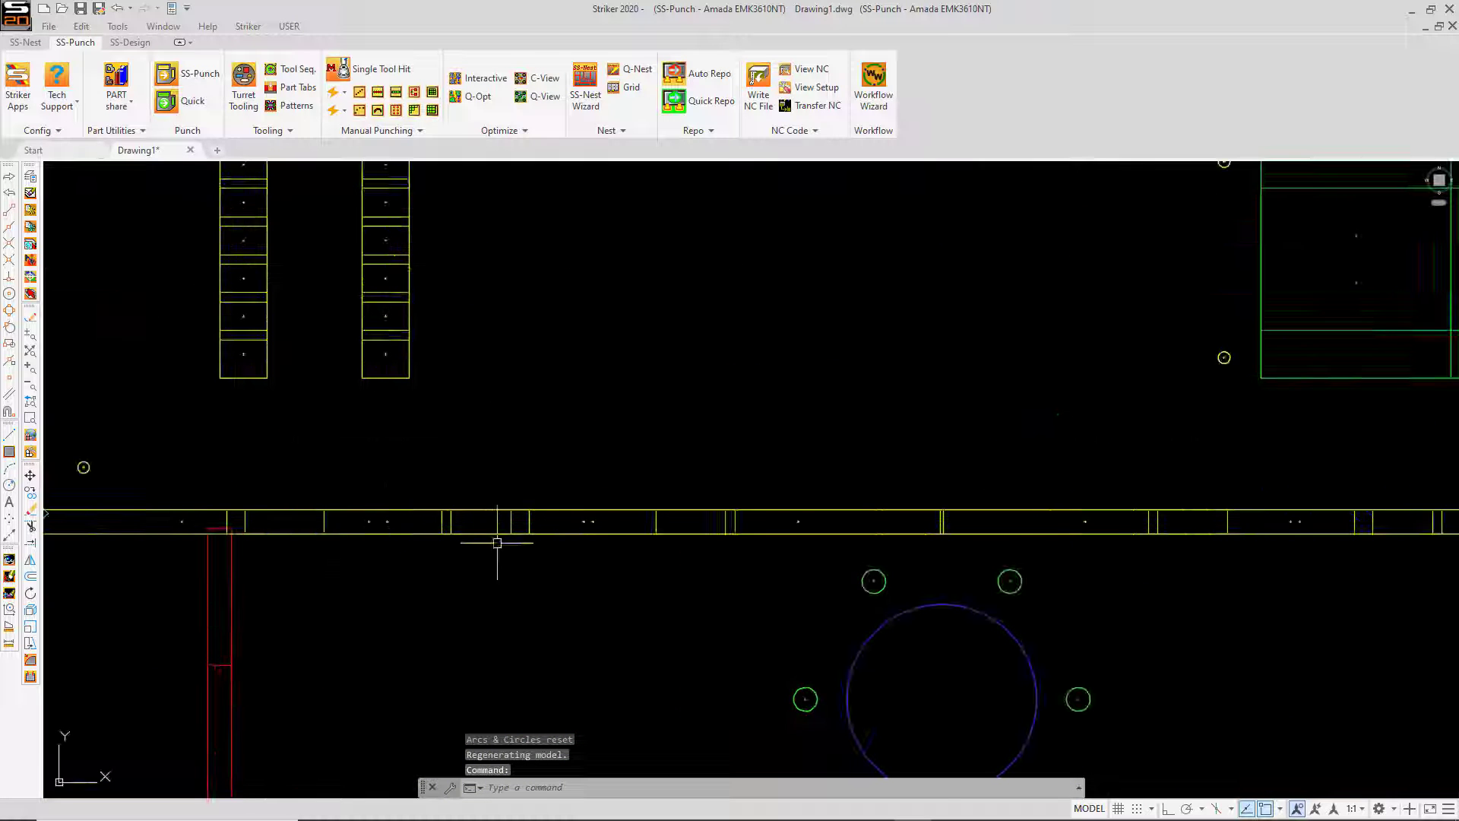
scroll(495, 477, down, 6)
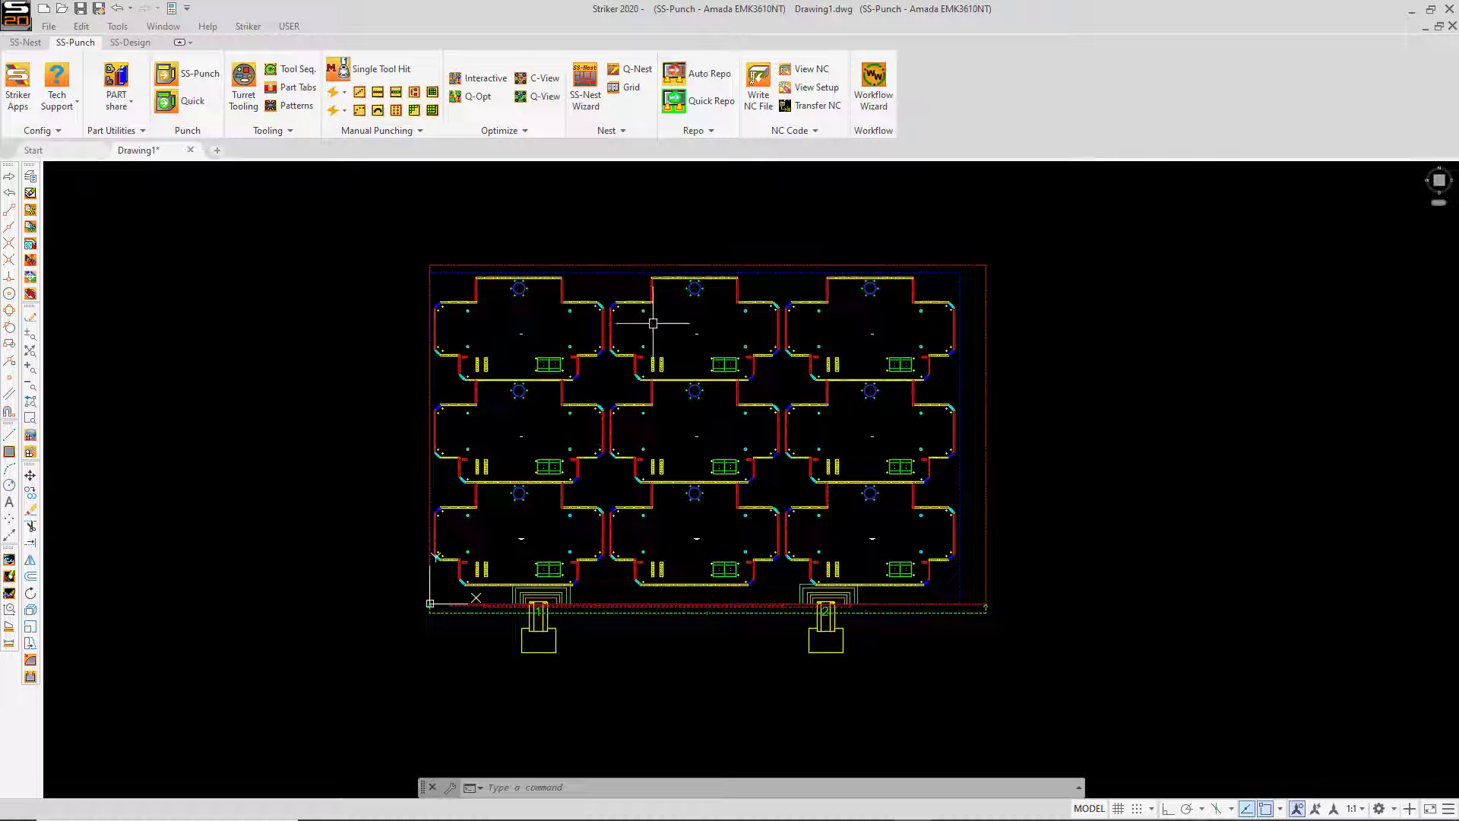
Step: Quick-punch all nine gridded parts, then zoom all (Z, A) to see the nest
click(192, 104)
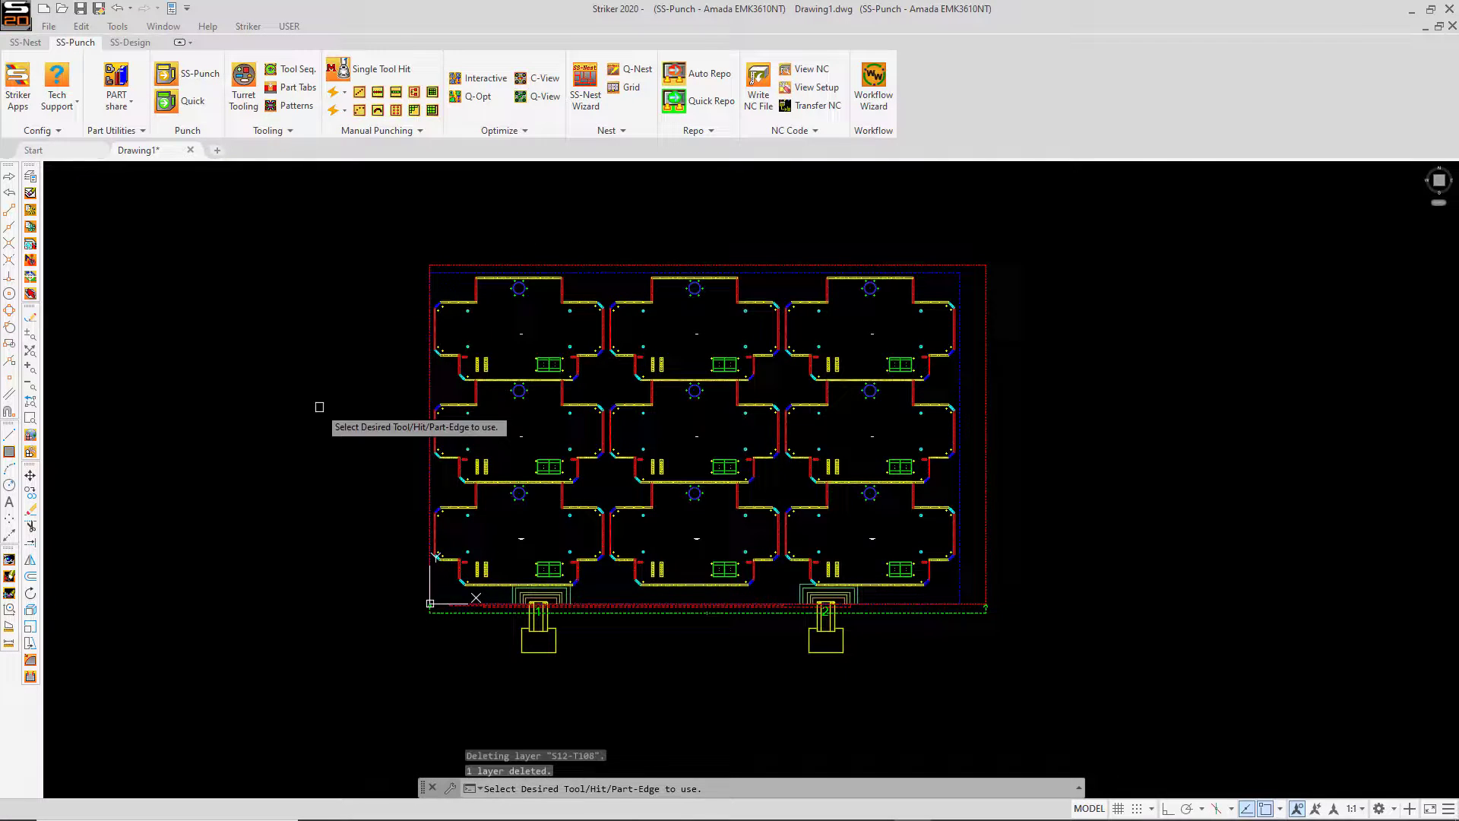
click(400, 595)
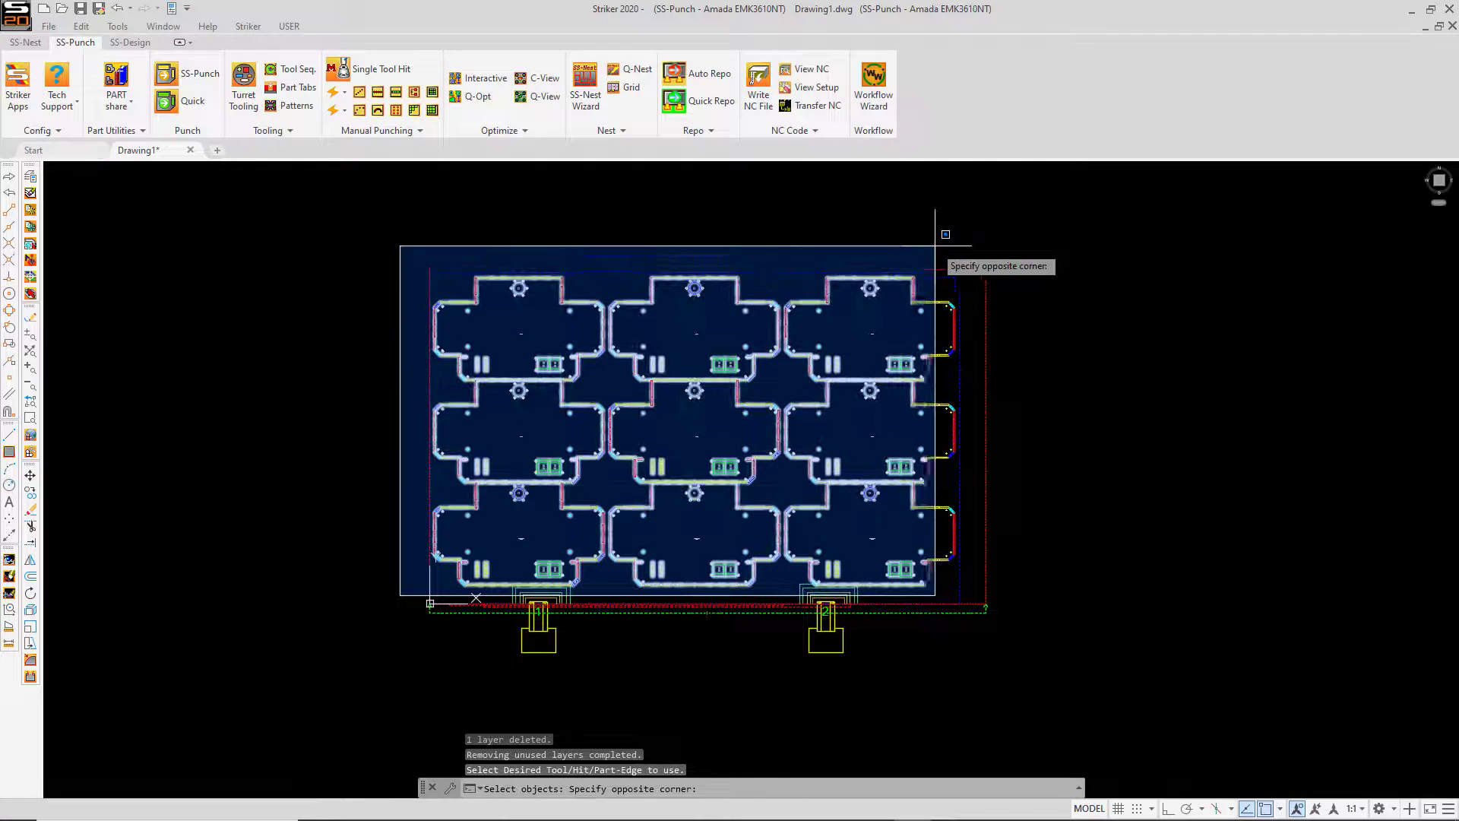
click(960, 223)
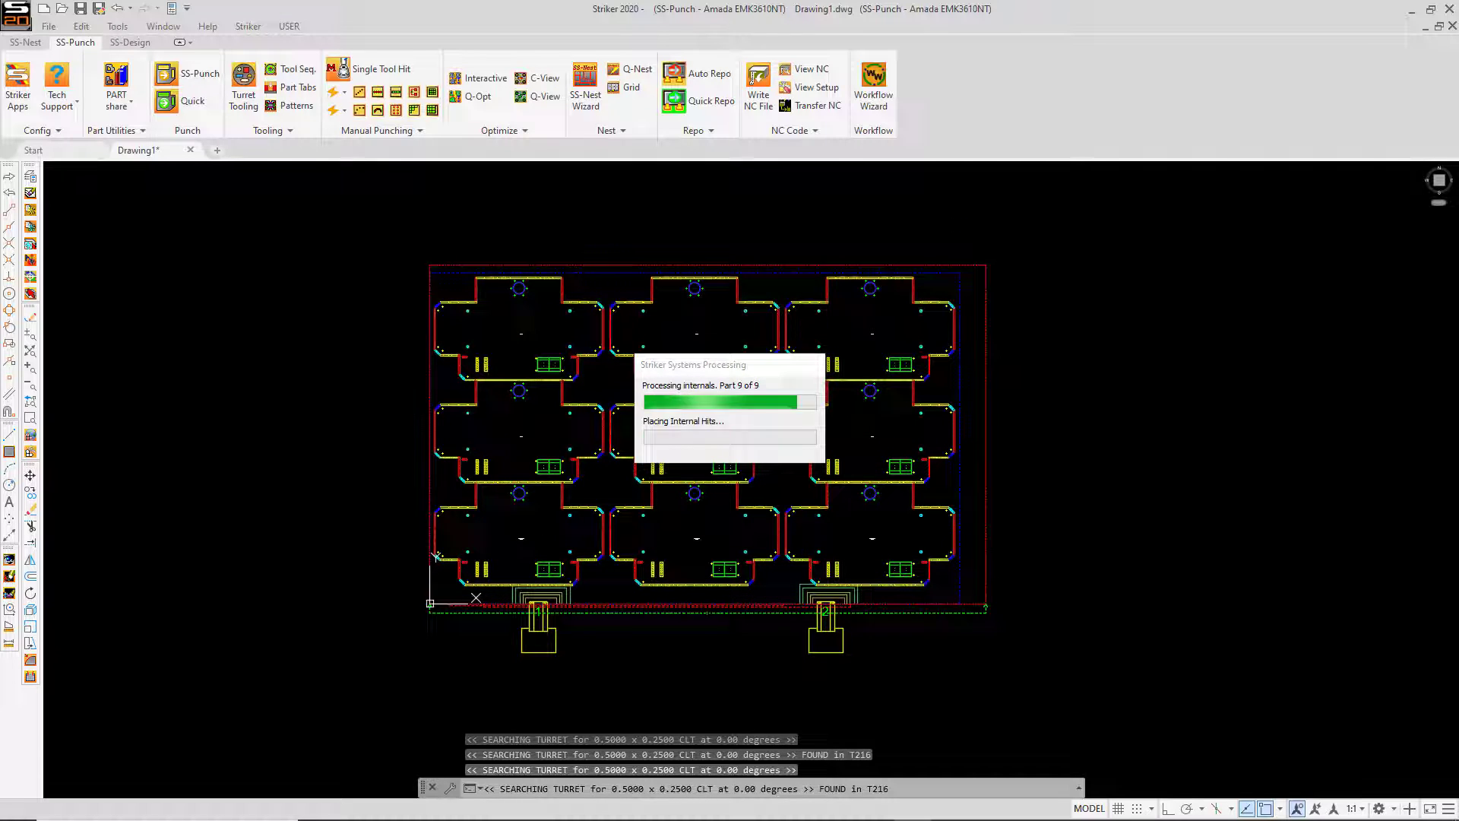
scroll(495, 454, up, 2)
scroll(1062, 521, up, 4)
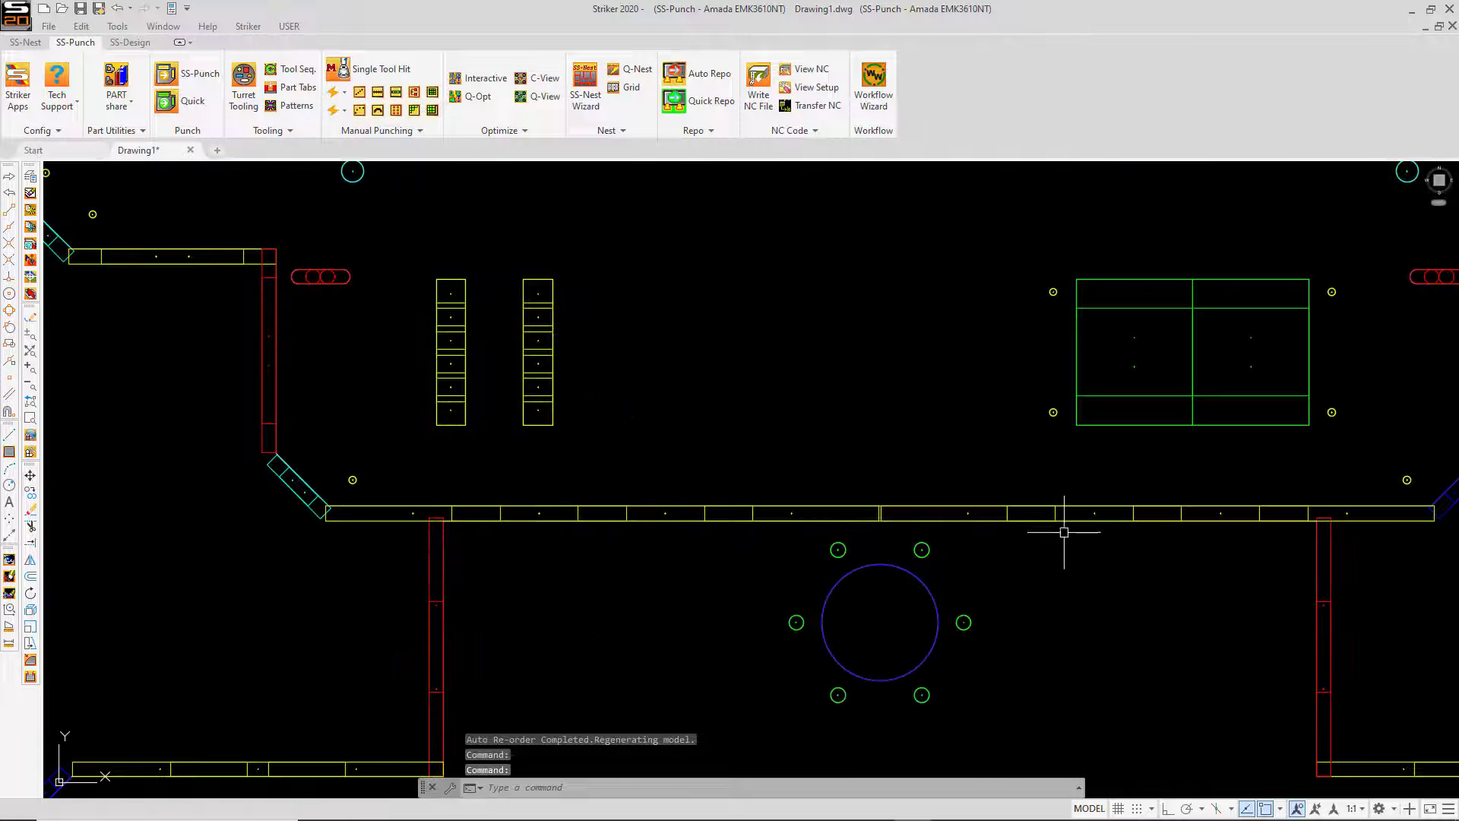
scroll(407, 365, down, 6)
scroll(707, 435, up, 2)
text(z)
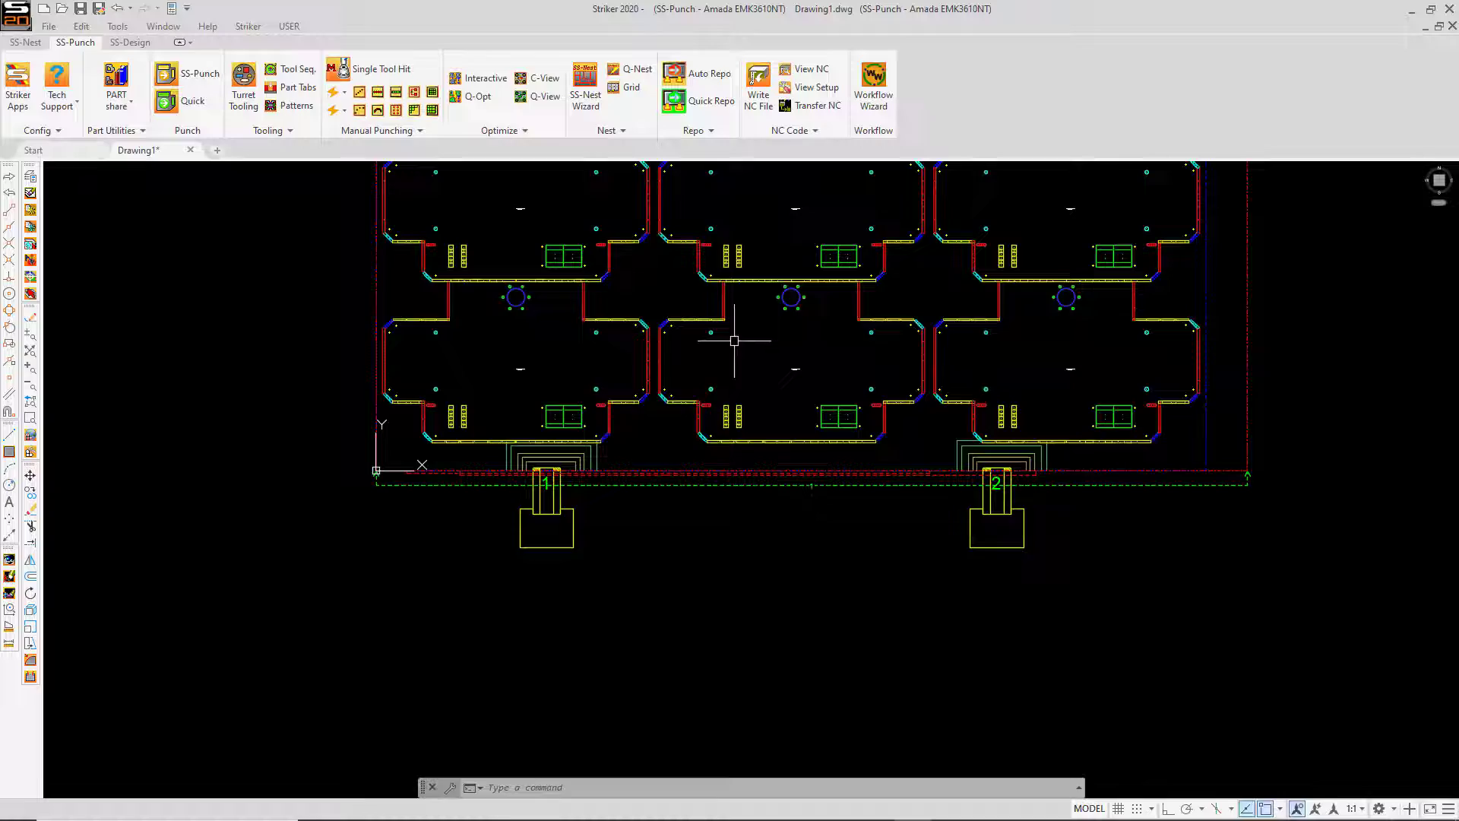
key(Return)
text(a)
key(Return)
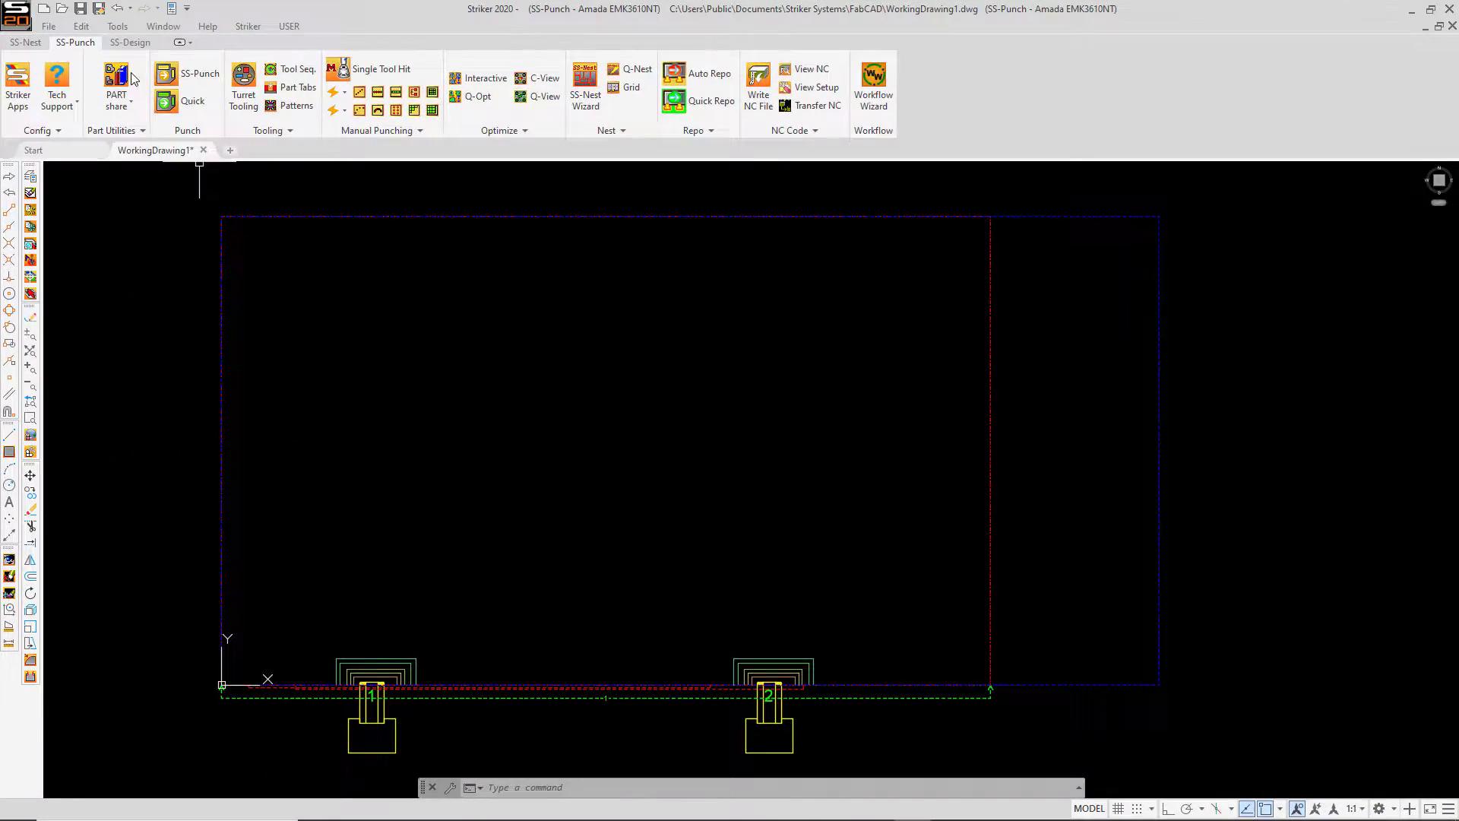
Step: Confirm Allow Commonline is checked for Sample Part 01 in the part library
click(125, 72)
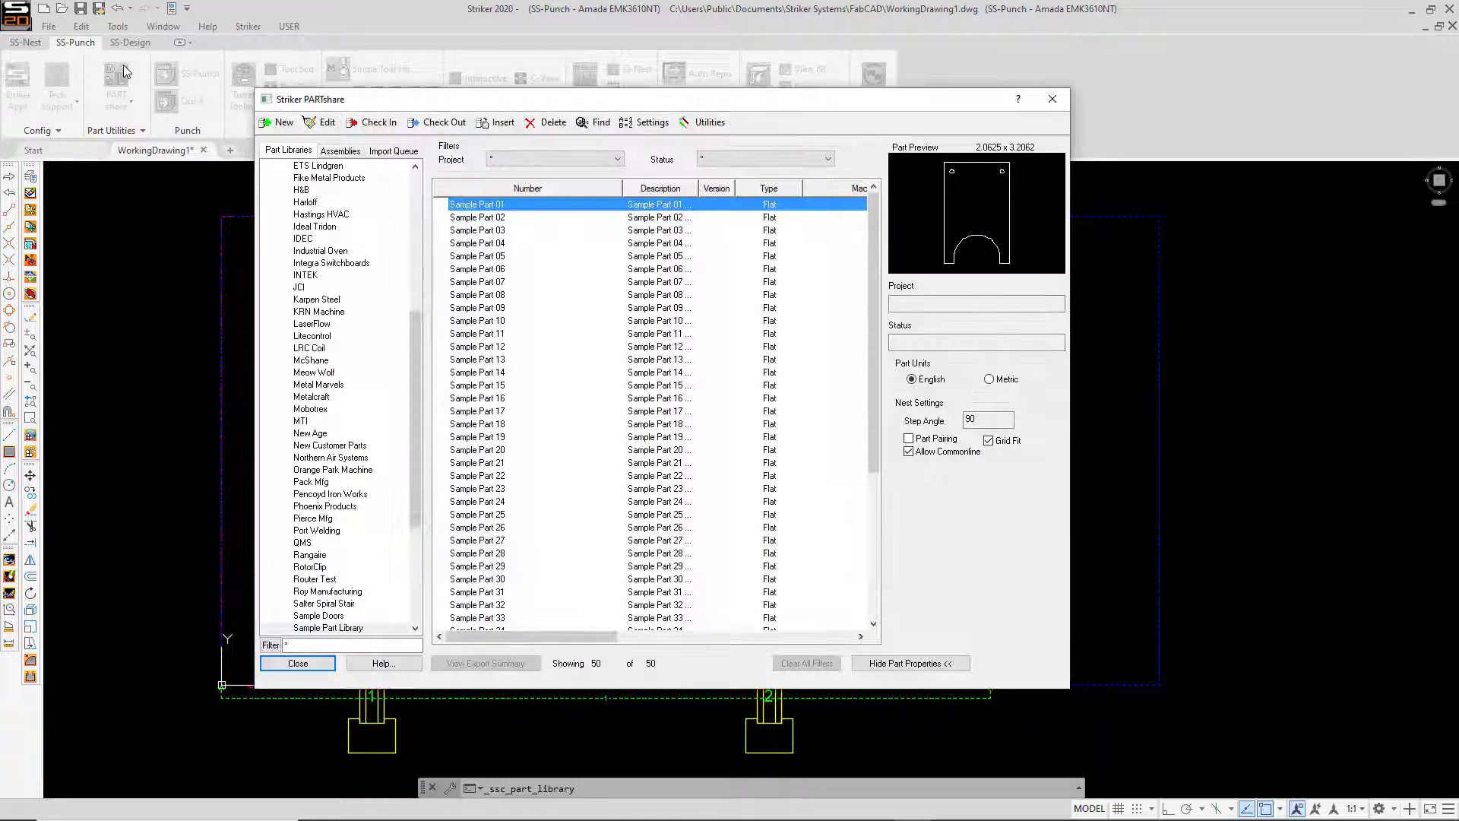
double_click(528, 213)
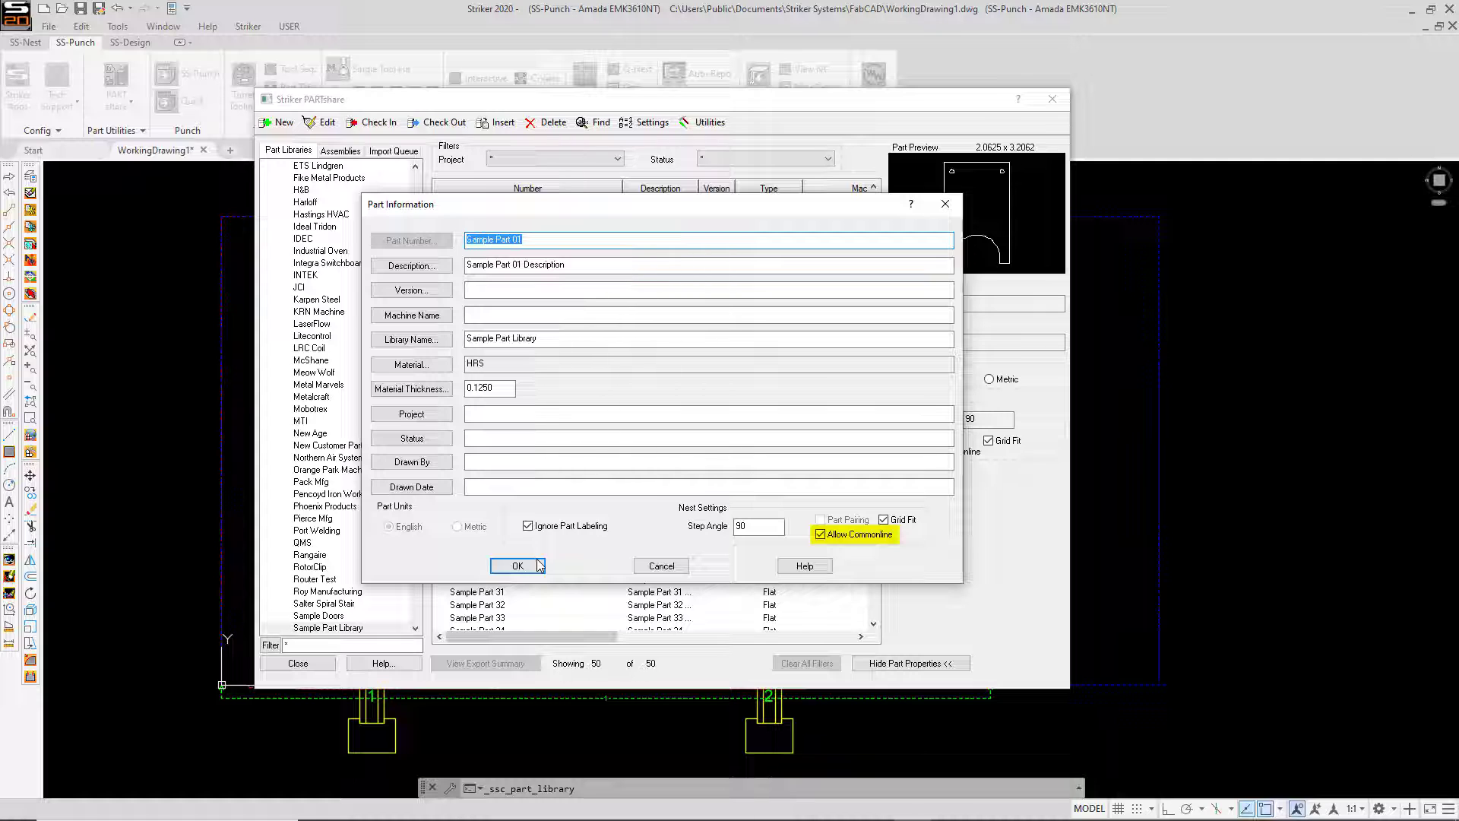
click(526, 567)
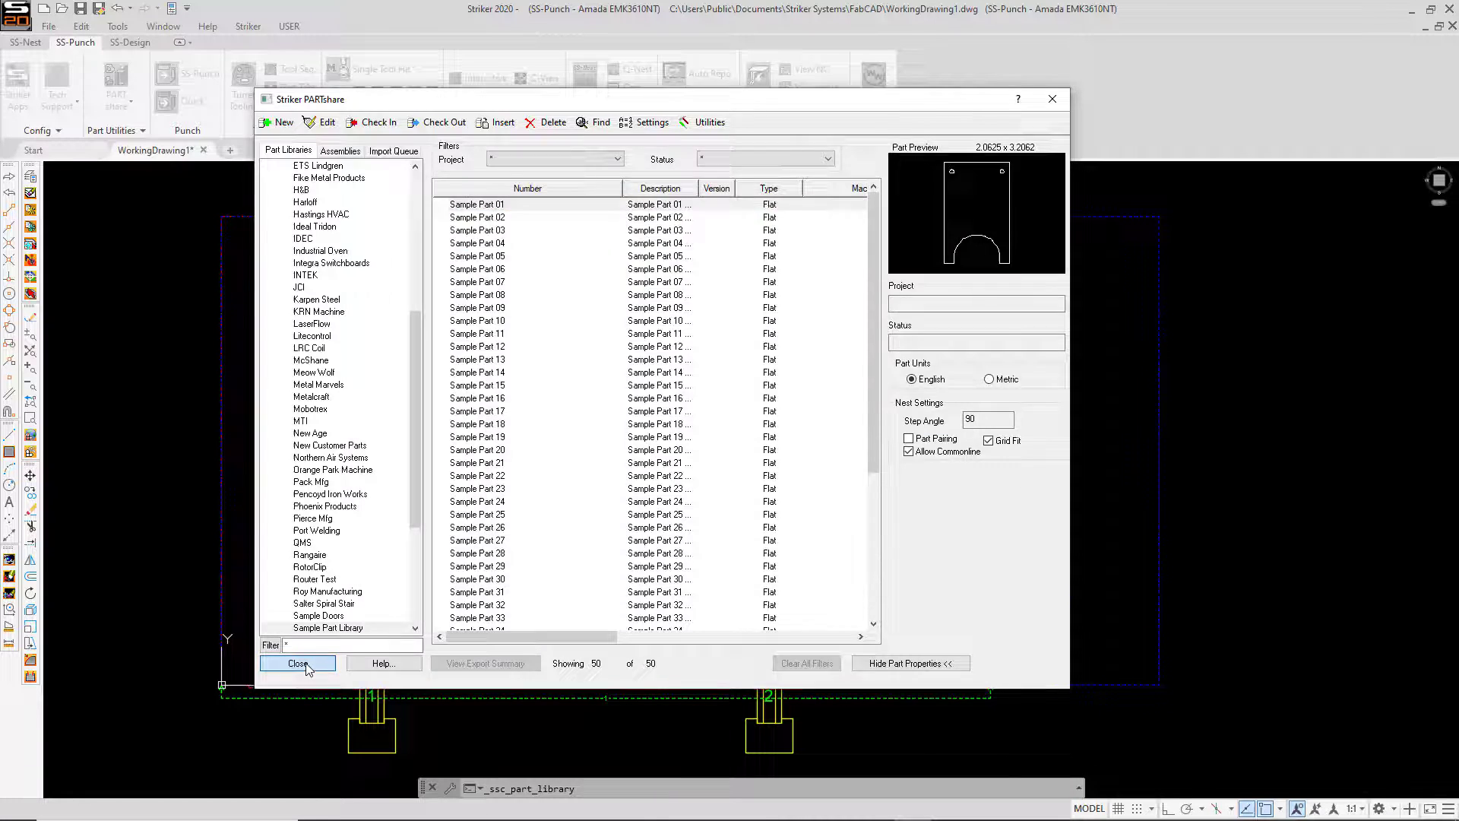
click(308, 668)
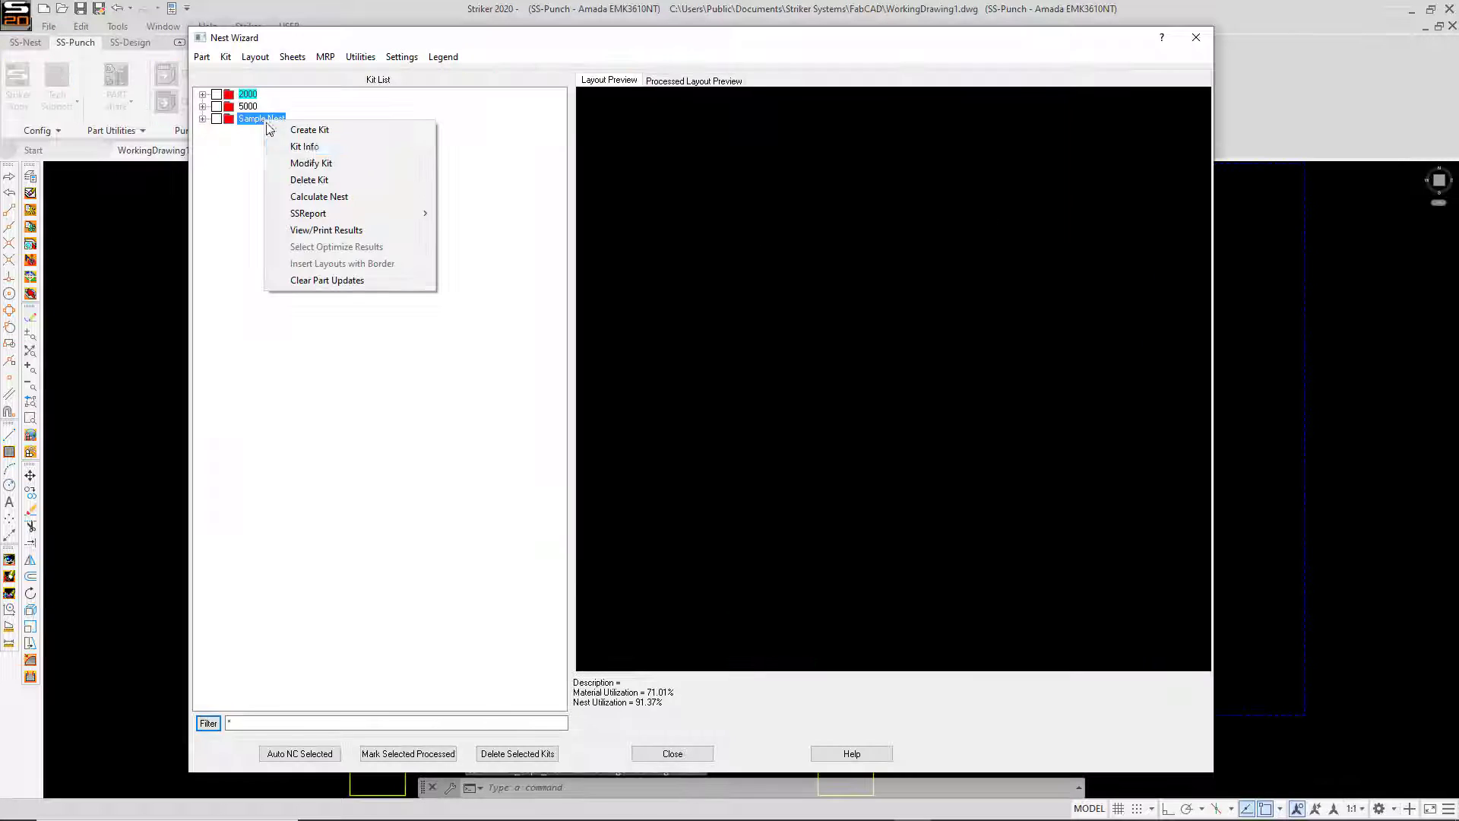
Step: Enable Allow Commonline on Sample Part 14 in the Sample Nest kit
click(311, 163)
click(576, 480)
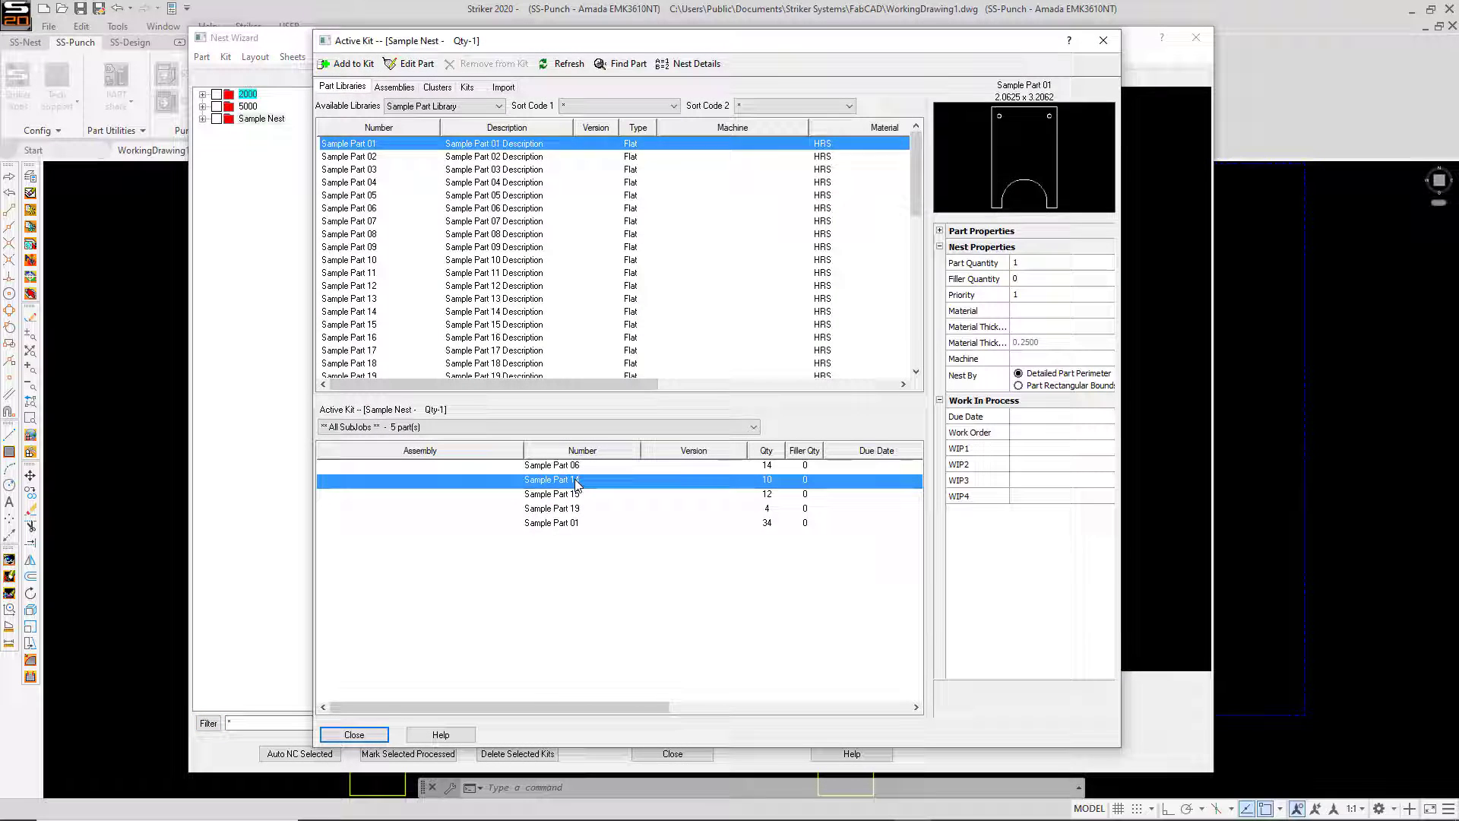
right_click(576, 479)
click(604, 504)
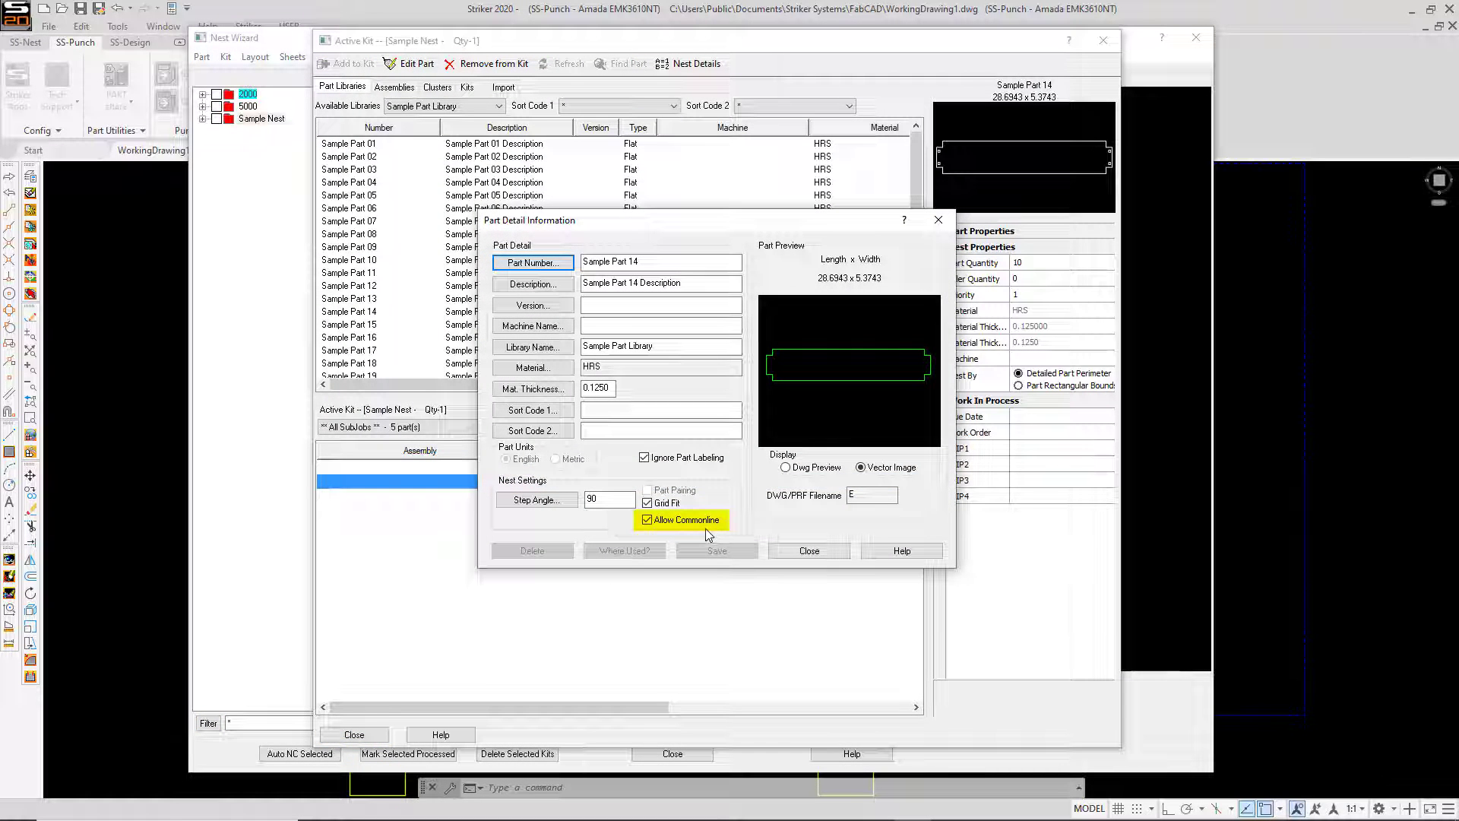
click(810, 551)
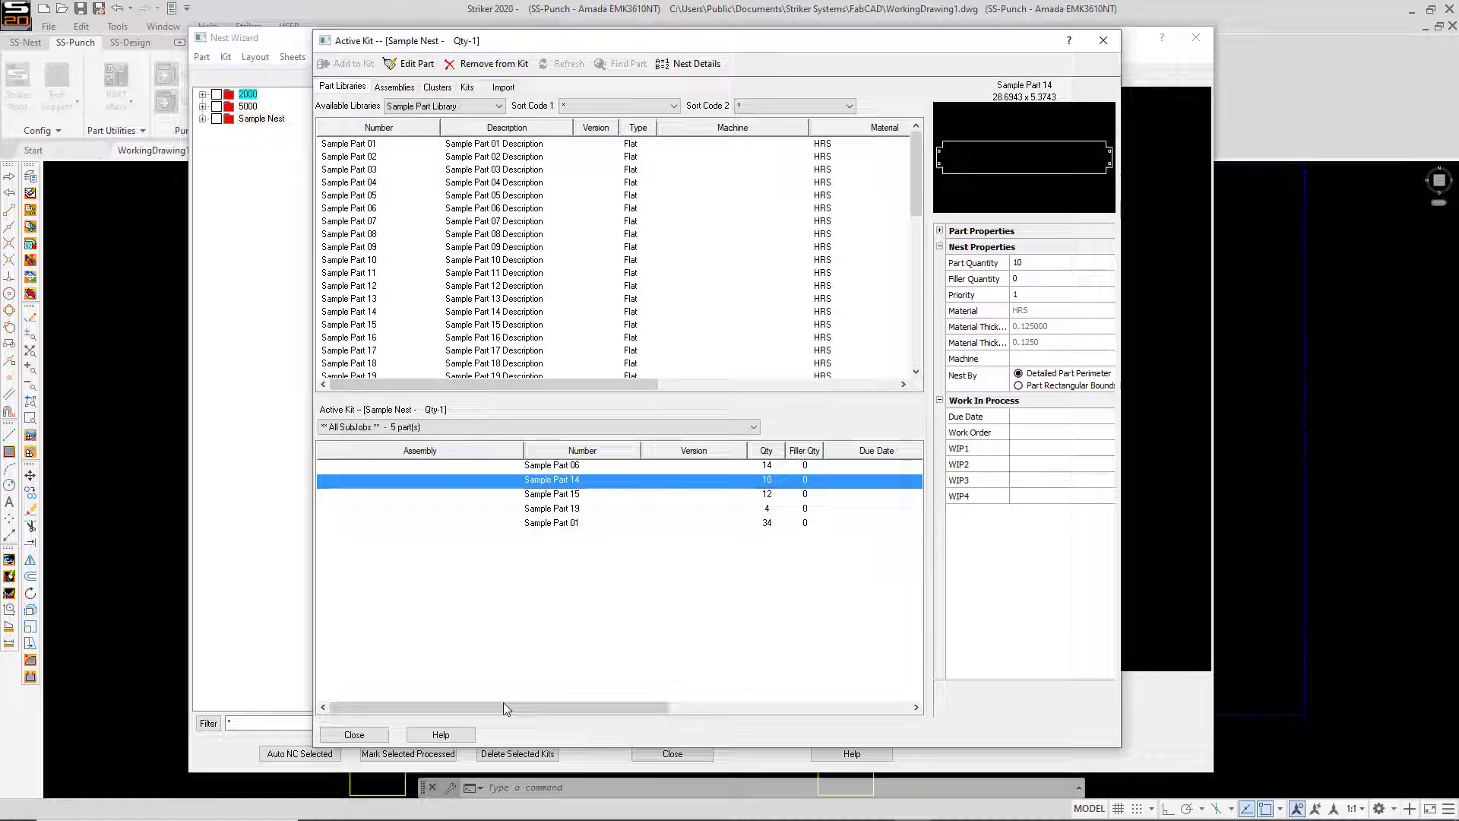
click(354, 734)
Step: Calculate the Sample Nest nest with Common Line enabled
right_click(259, 120)
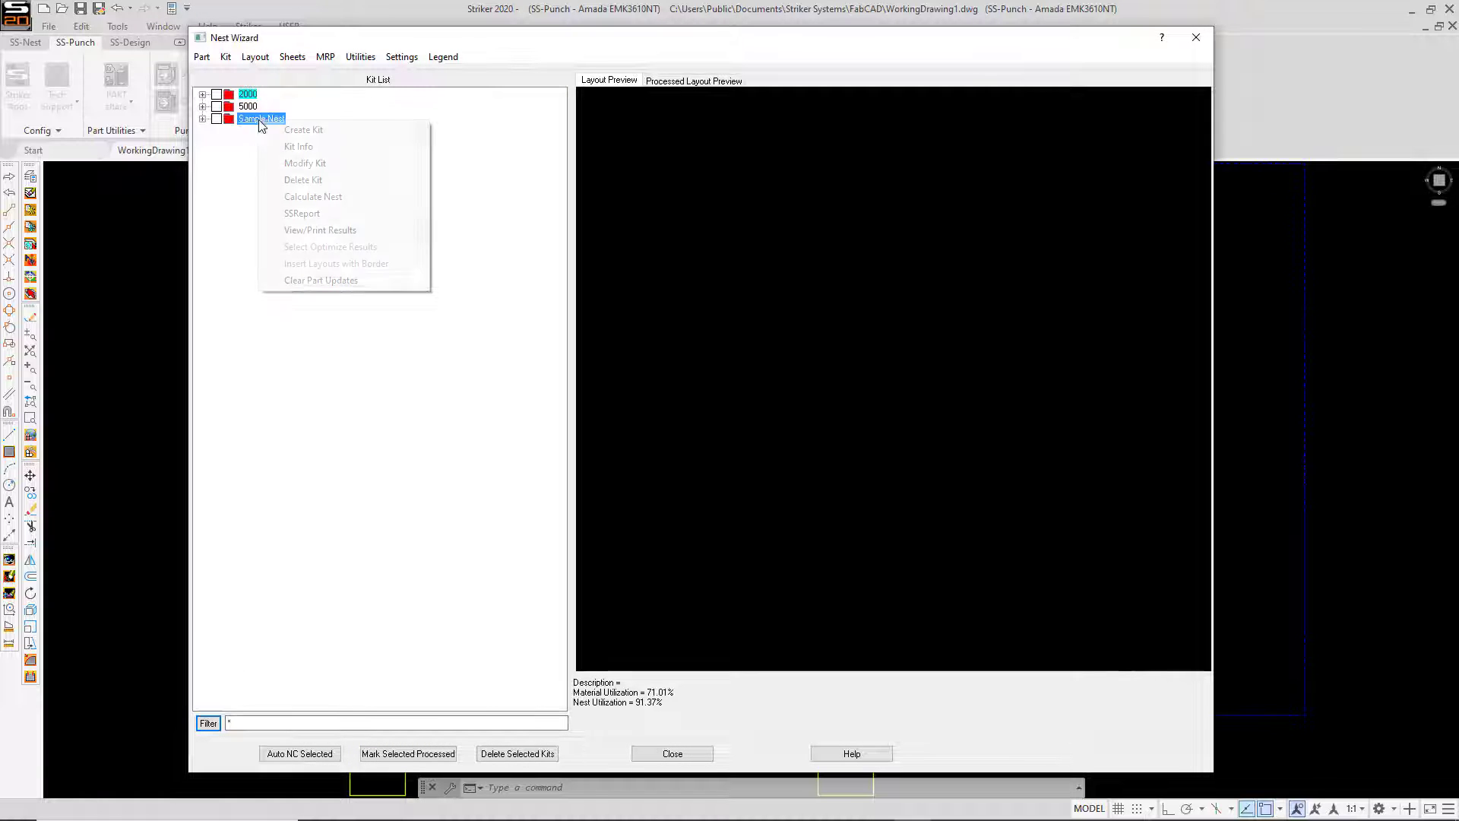
click(341, 198)
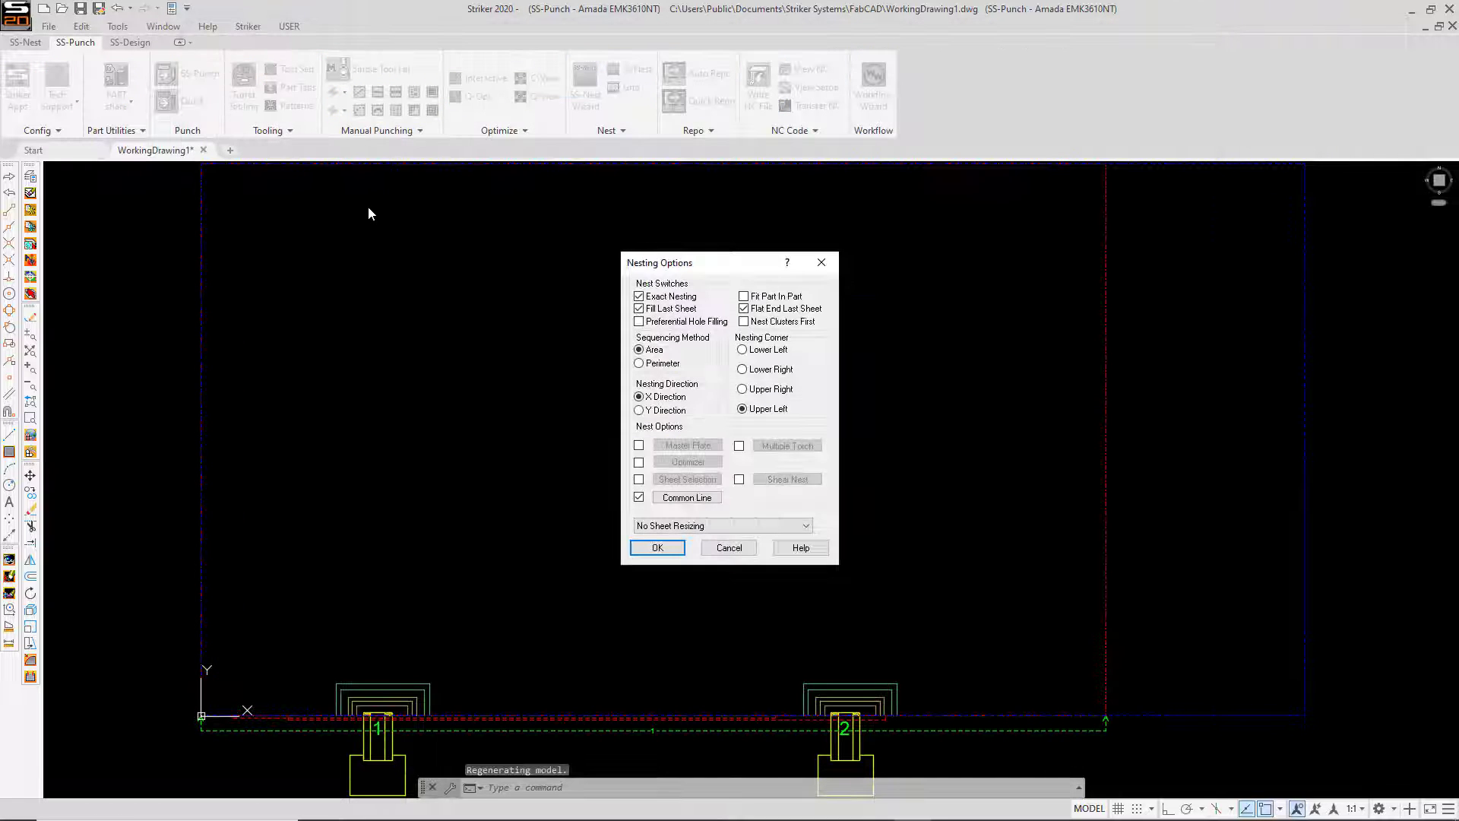
click(666, 499)
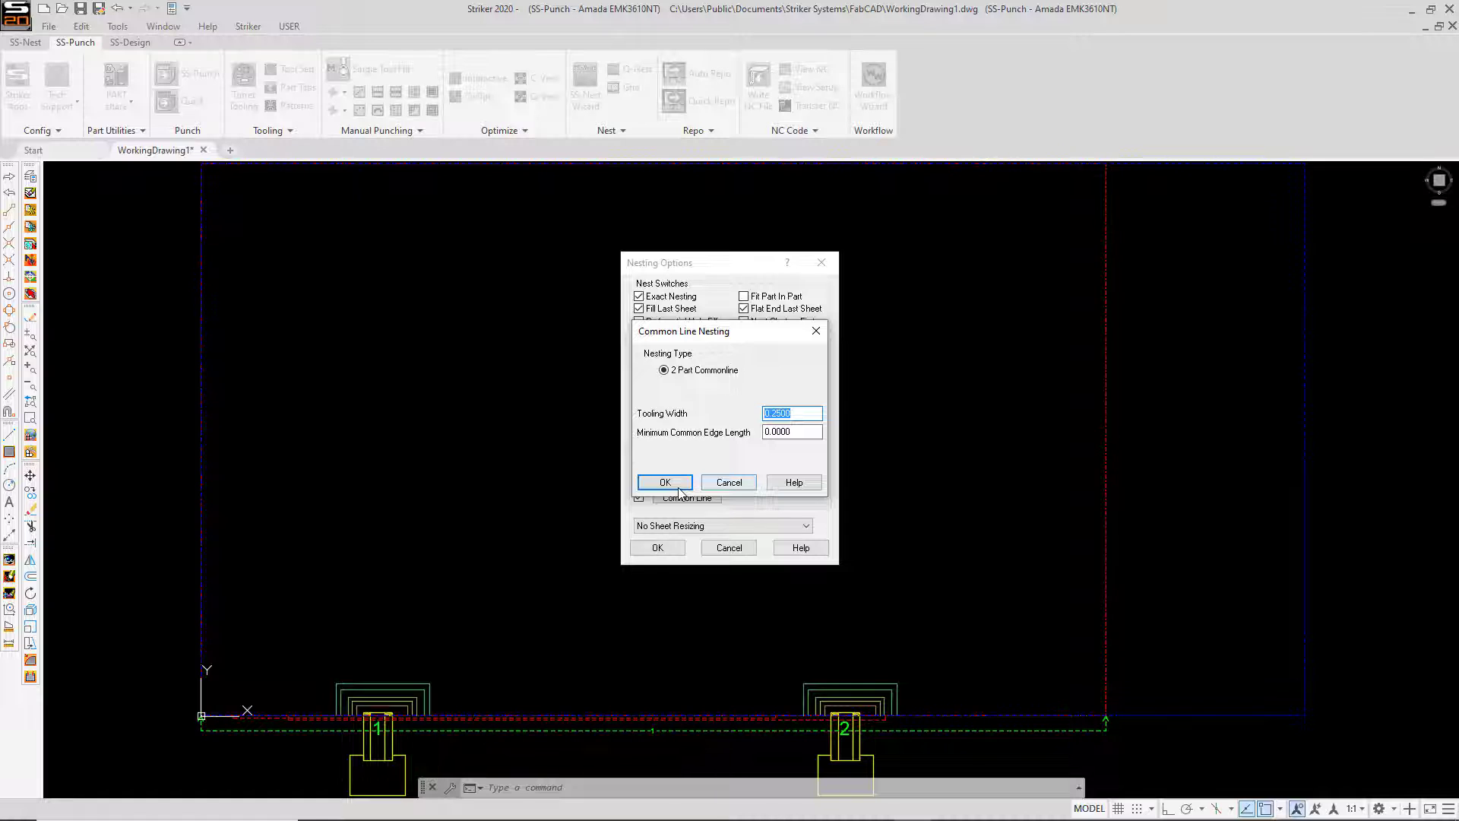
click(679, 486)
Step: Insert Layout1-1 from Sample Nest's SubJob1 onto the drawing sheet
click(202, 119)
click(217, 131)
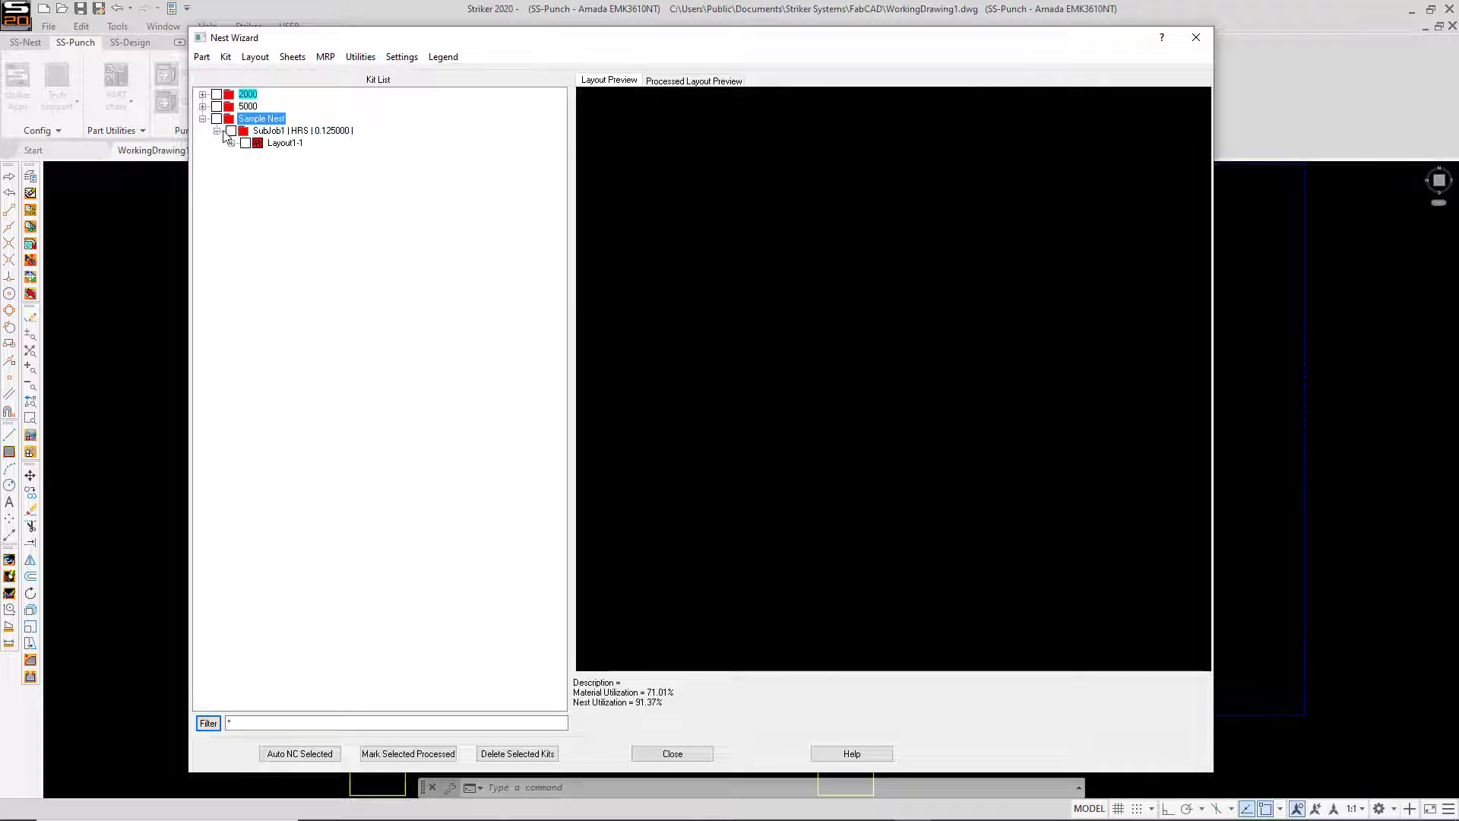
click(285, 144)
right_click(289, 148)
click(385, 170)
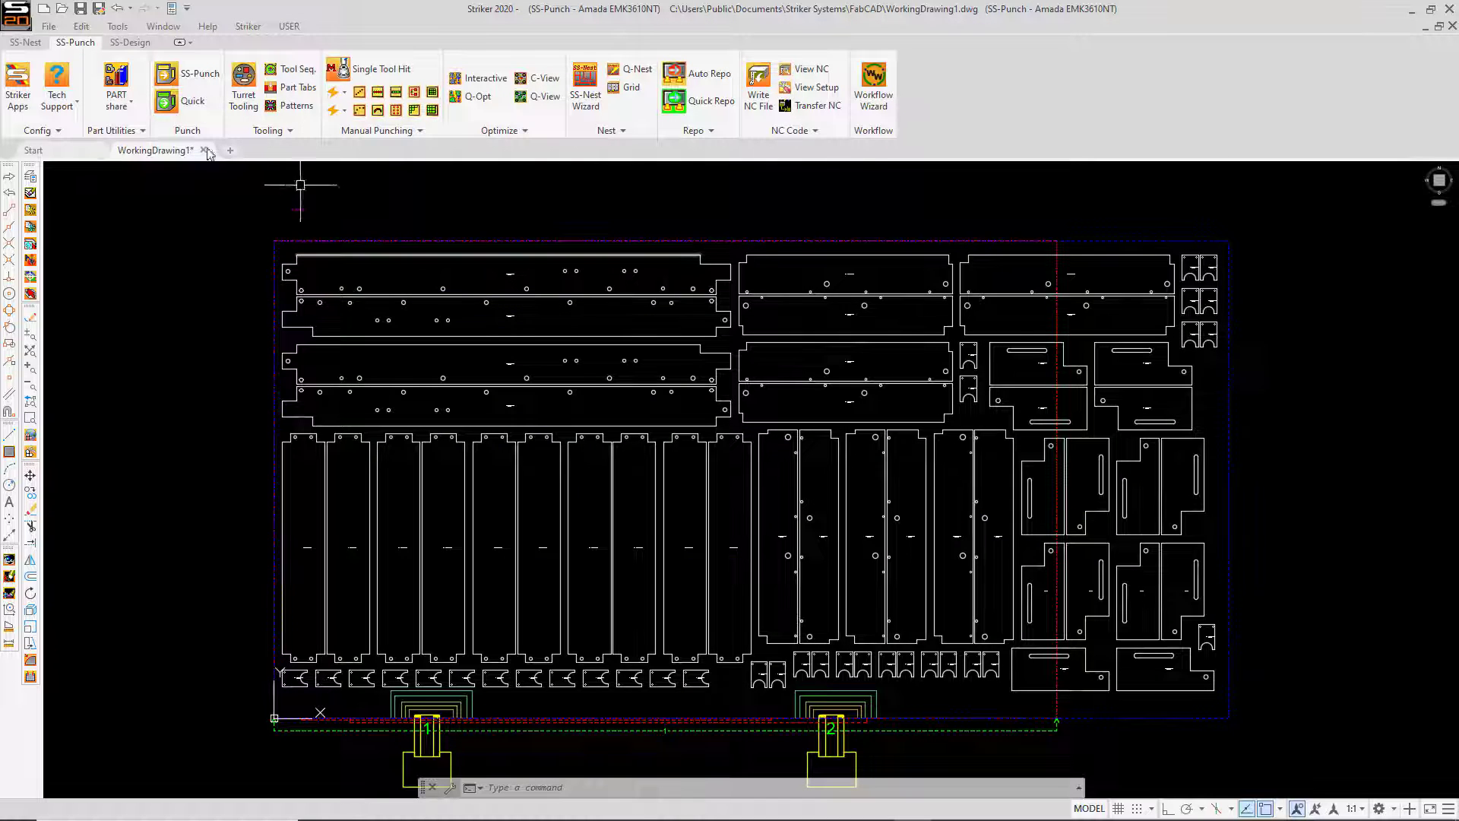
Step: Quick-punch every part in the inserted nest using a window selection
click(172, 104)
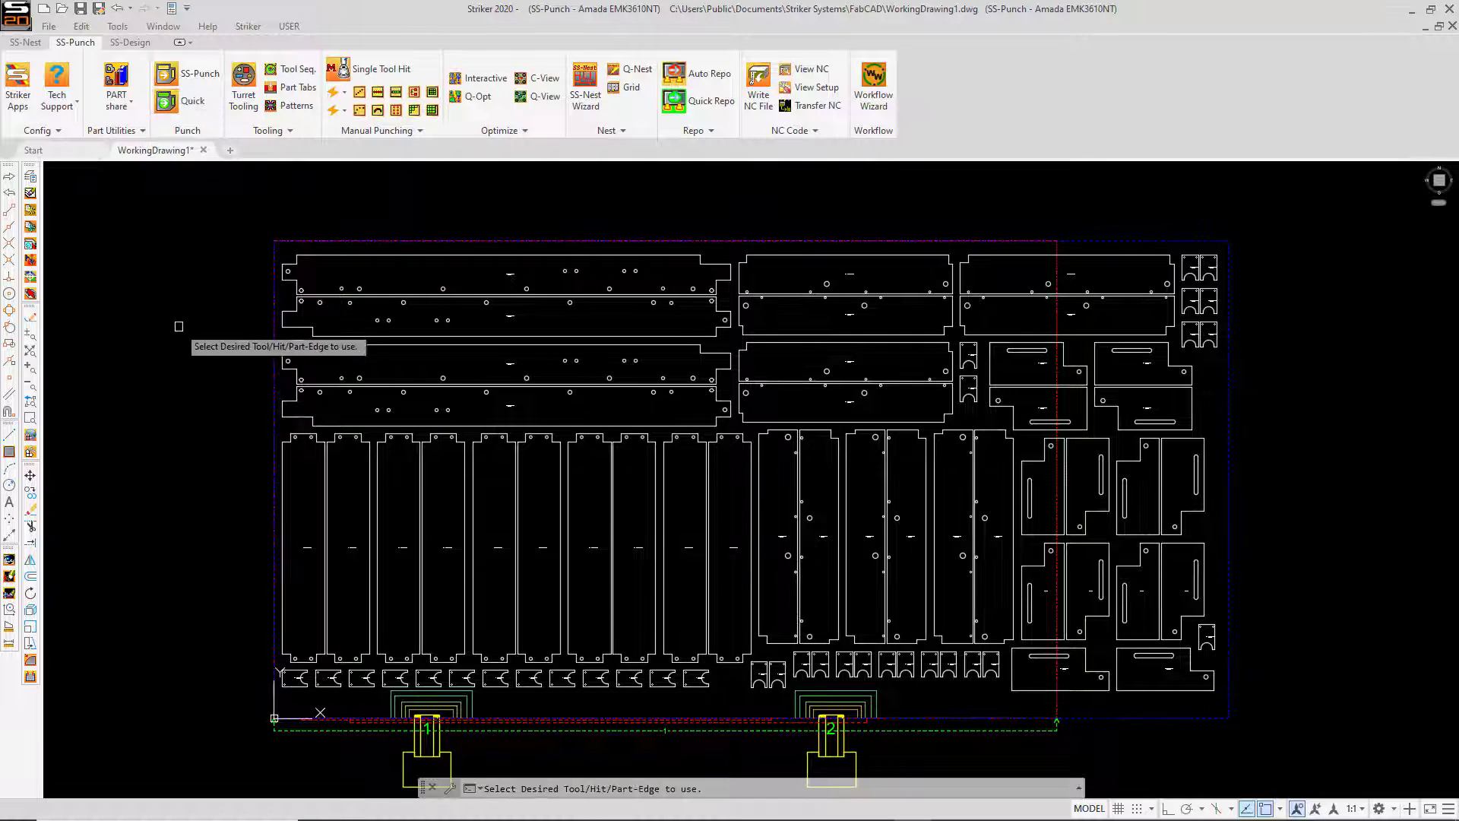
click(254, 707)
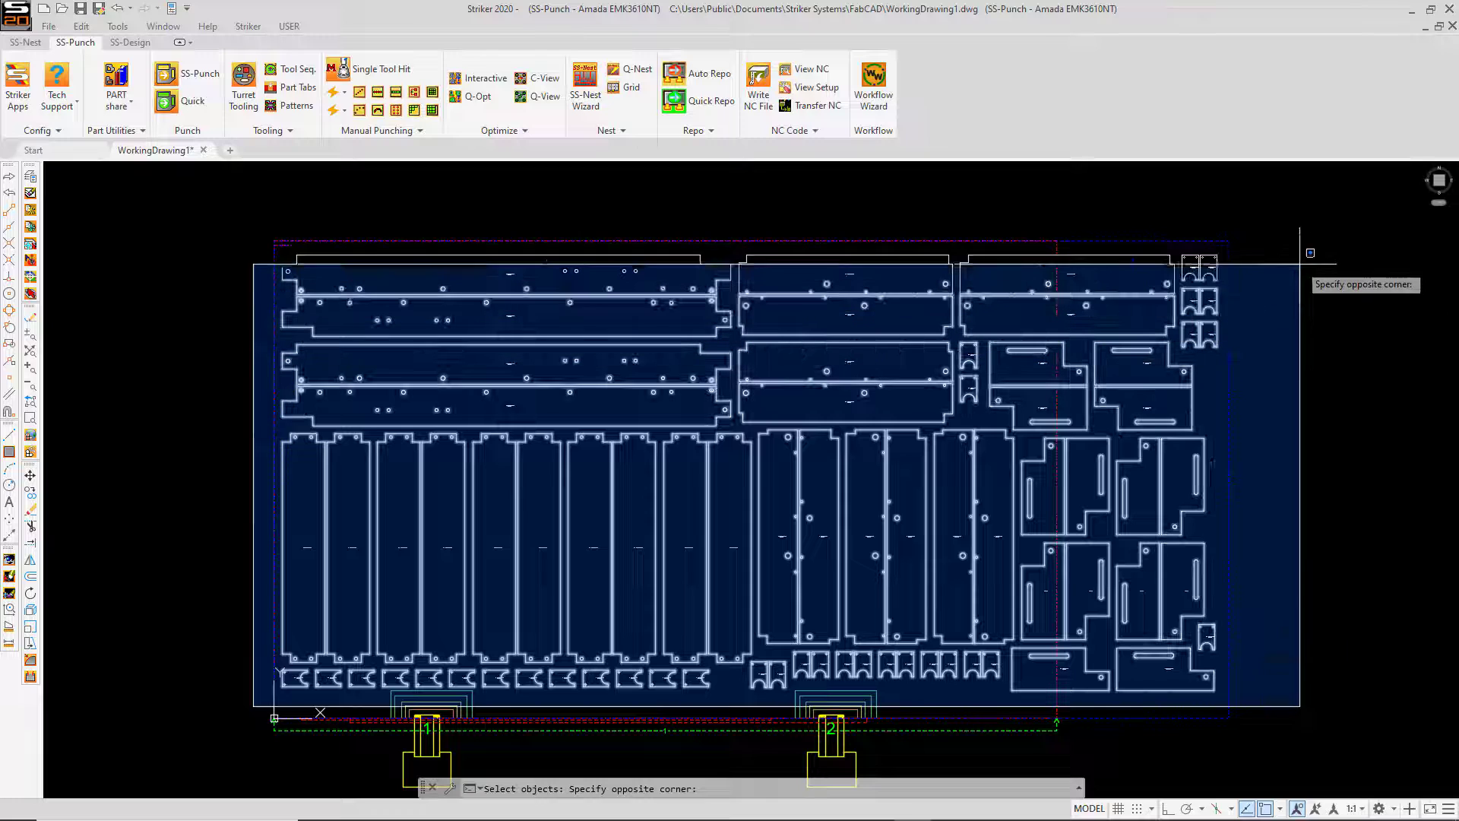
click(1300, 215)
key(Return)
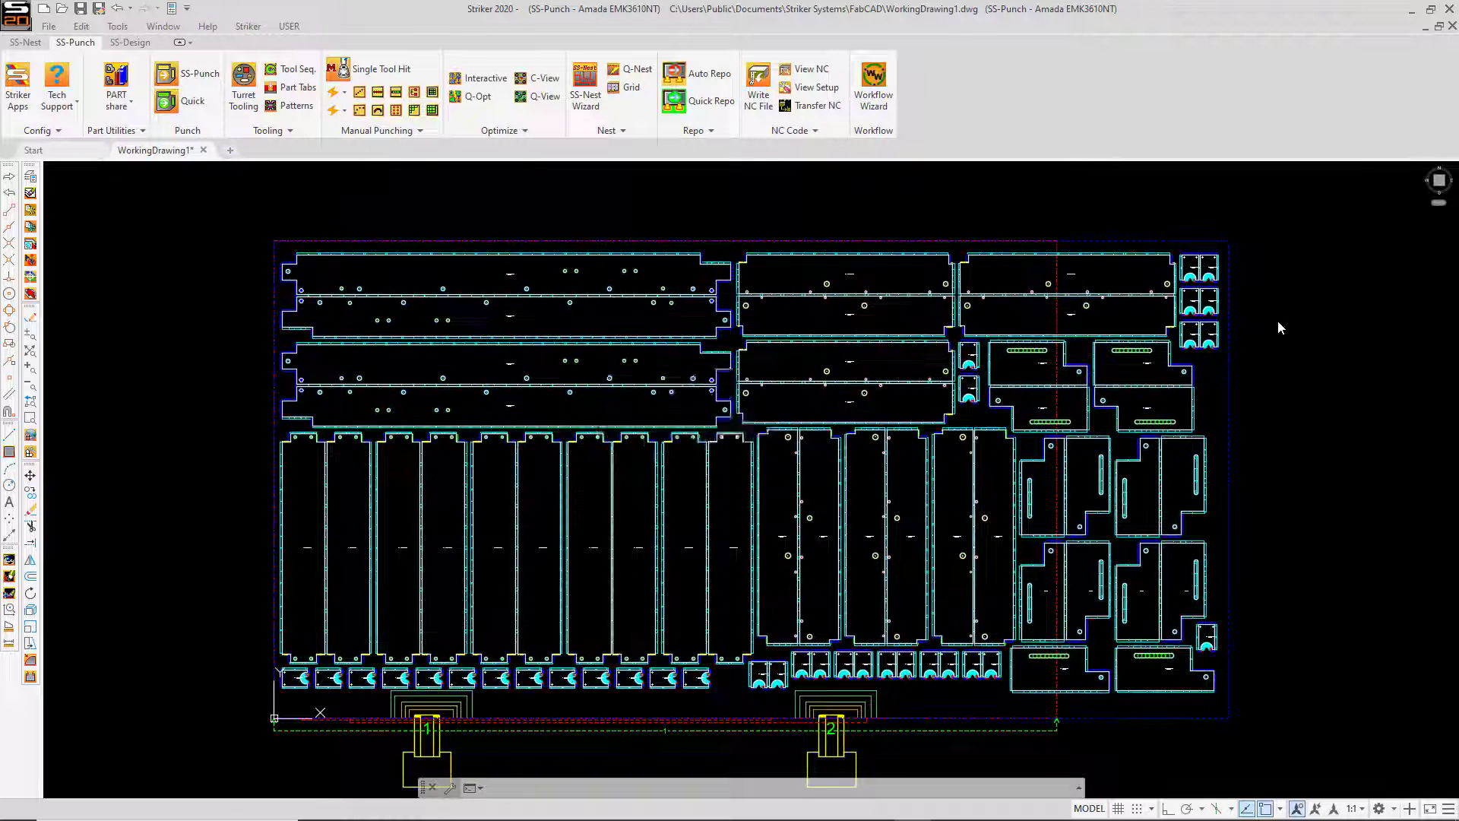
scroll(1232, 260, up, 8)
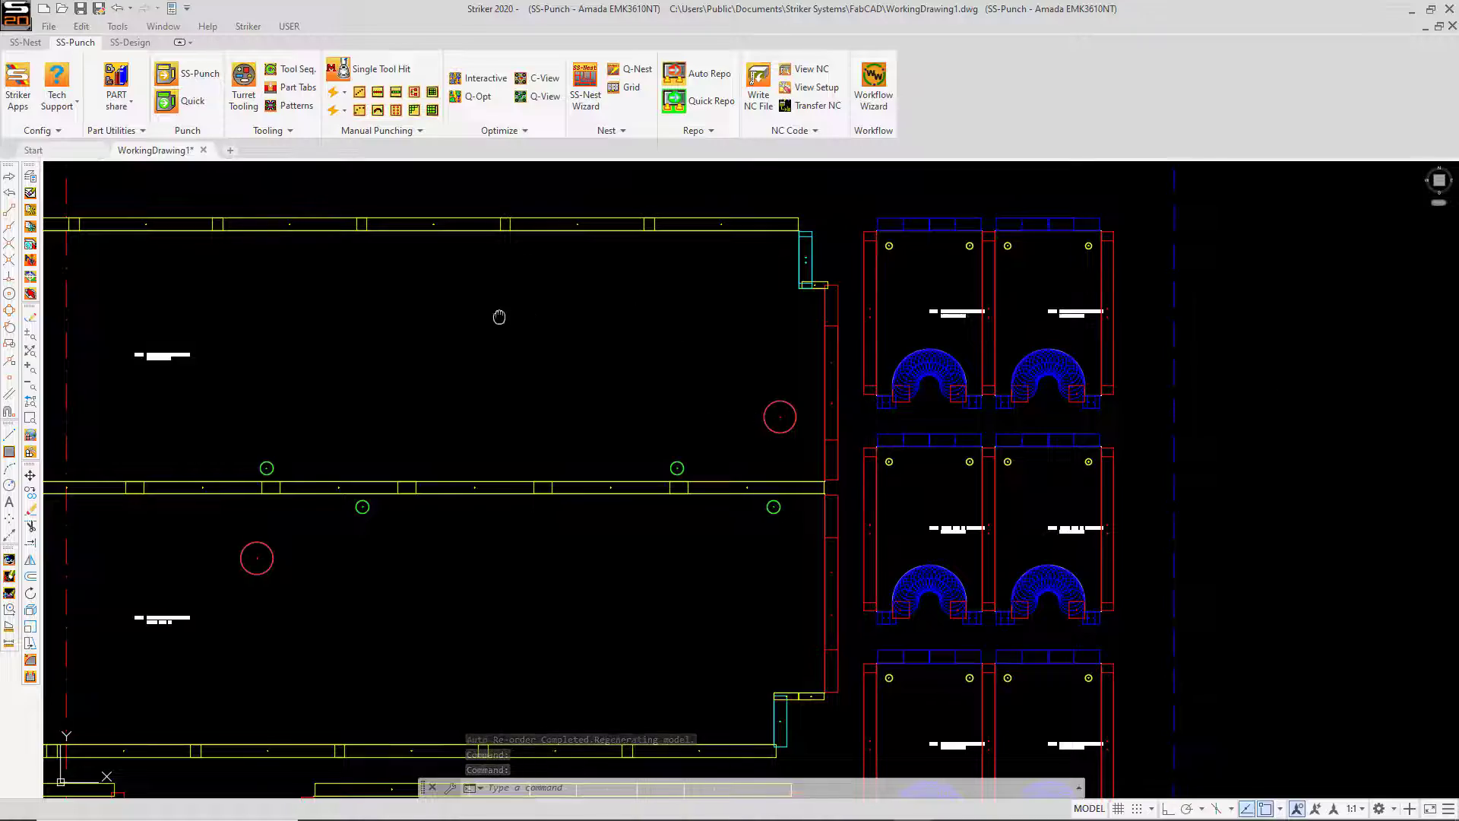
scroll(502, 313, down, 2)
middle_drag(502, 313, 1222, 303)
mouse_move(477, 371)
middle_down()
mouse_move(498, 730)
mouse_move(1085, 316)
middle_up()
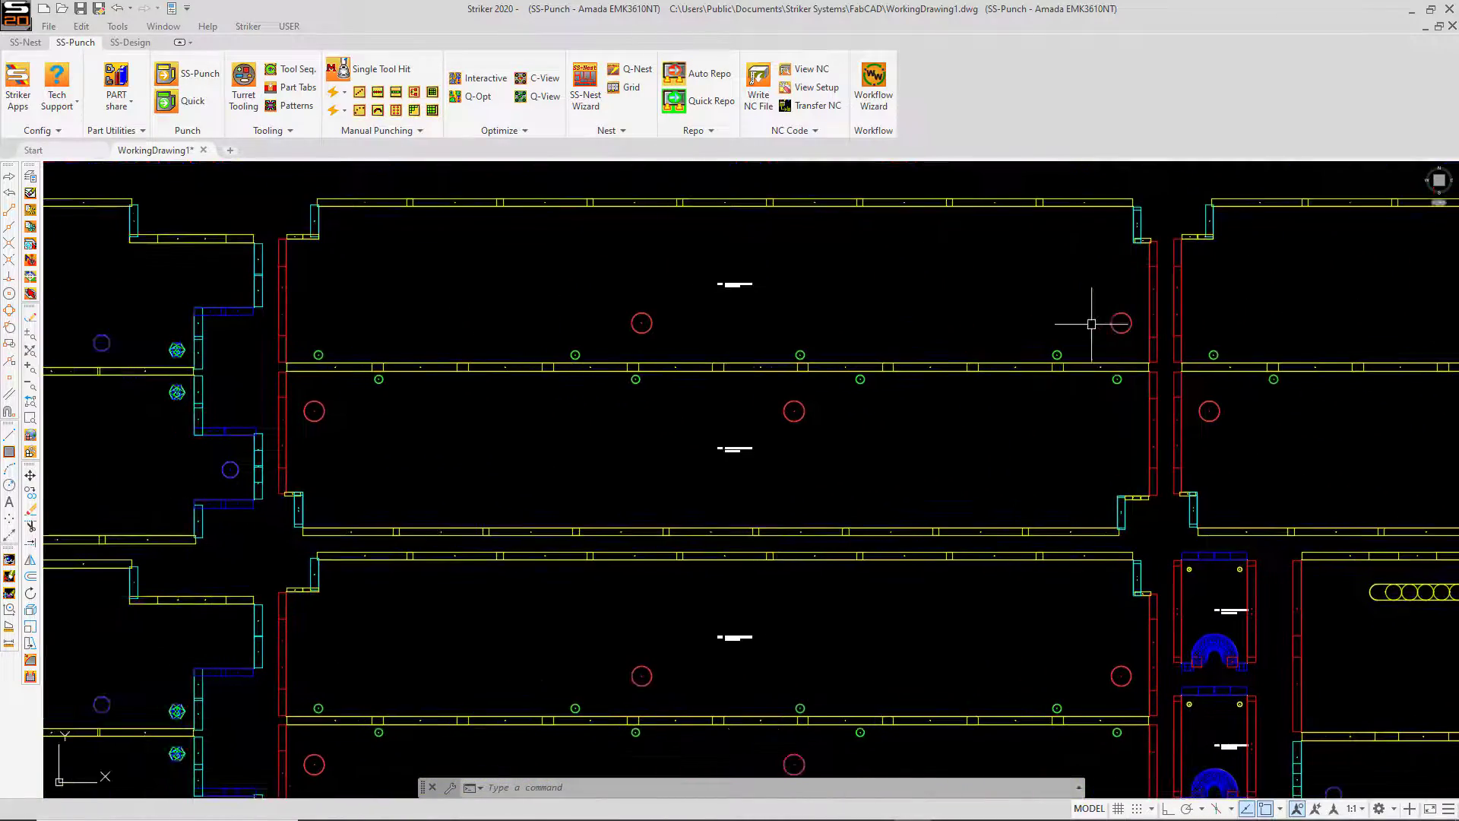
scroll(609, 365, down, 3)
mouse_move(672, 506)
middle_down()
mouse_move(779, 385)
mouse_move(899, 329)
mouse_move(901, 314)
middle_up()
text(z)
key(Return)
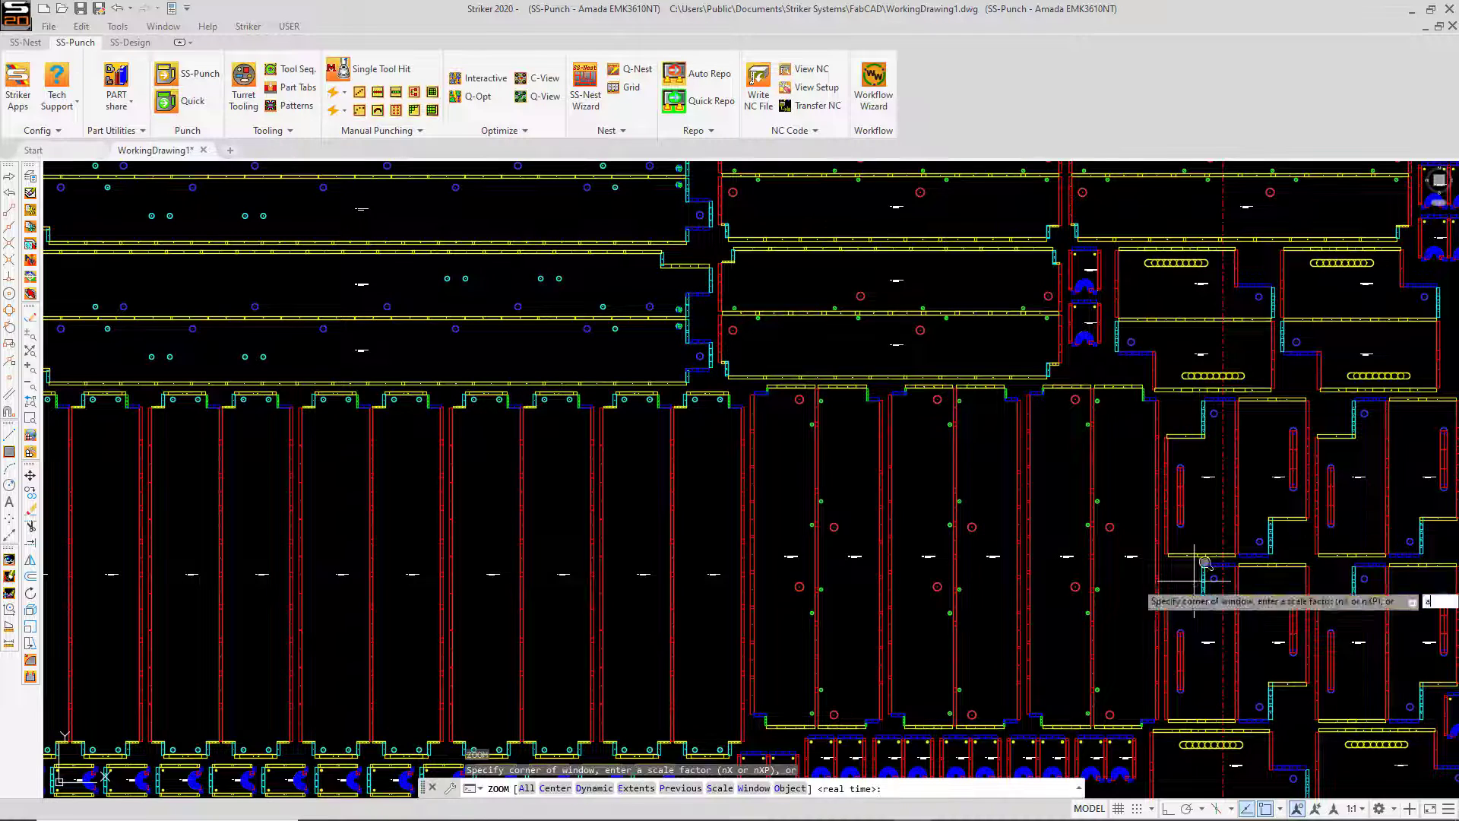
text(a)
key(Return)
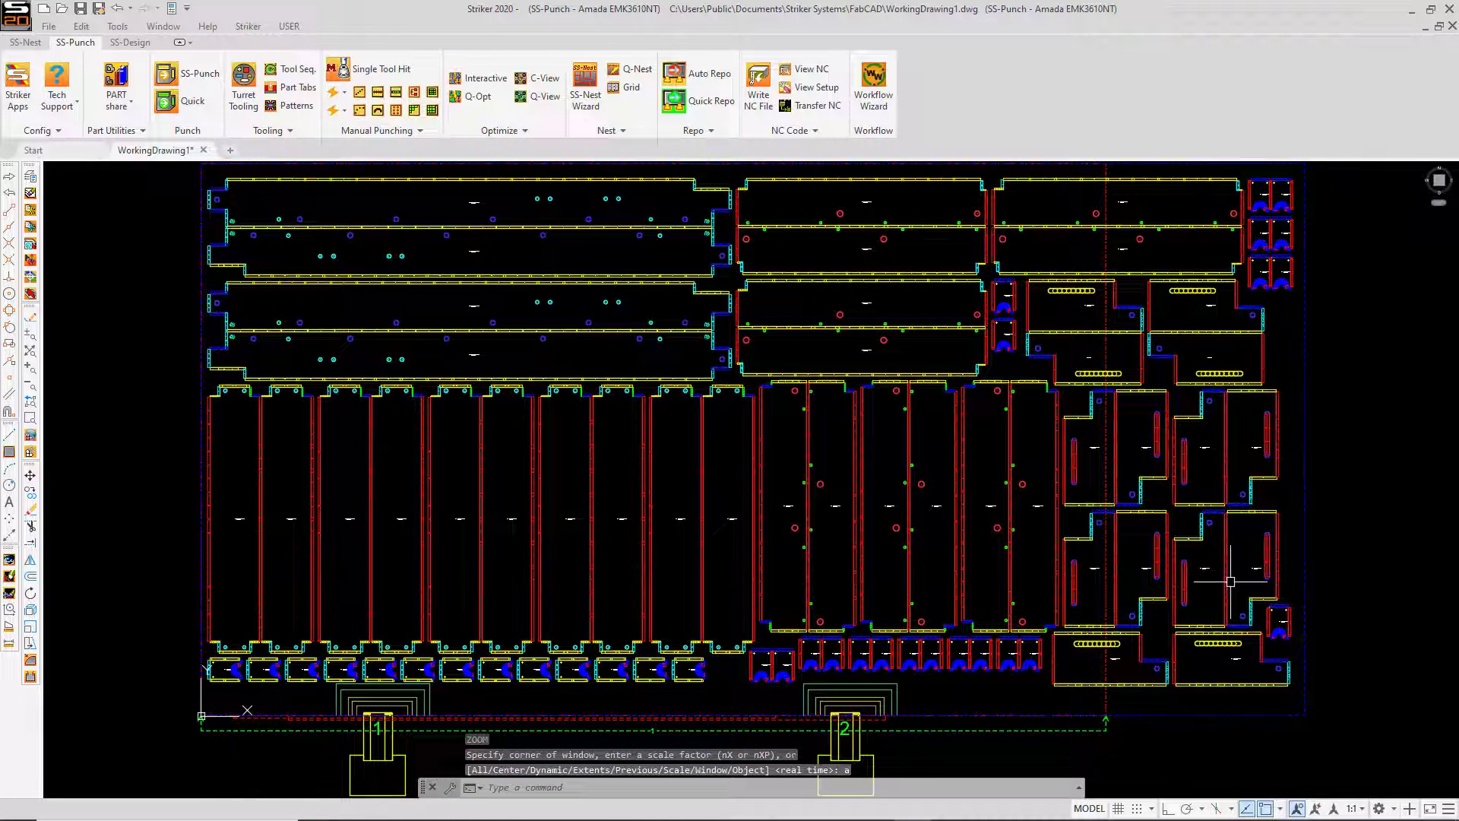